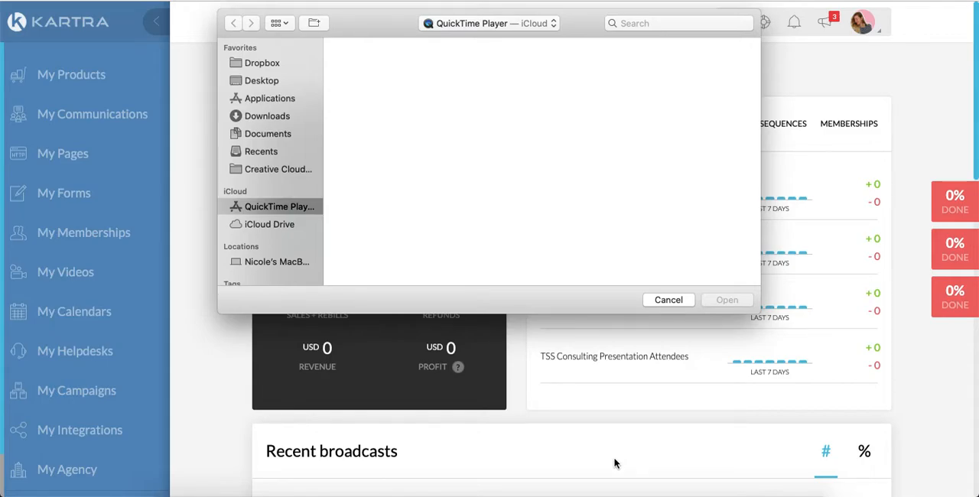
# Dismiss the file chooser and open the done-for-you campaigns available for import.
pyautogui.click(675, 300)
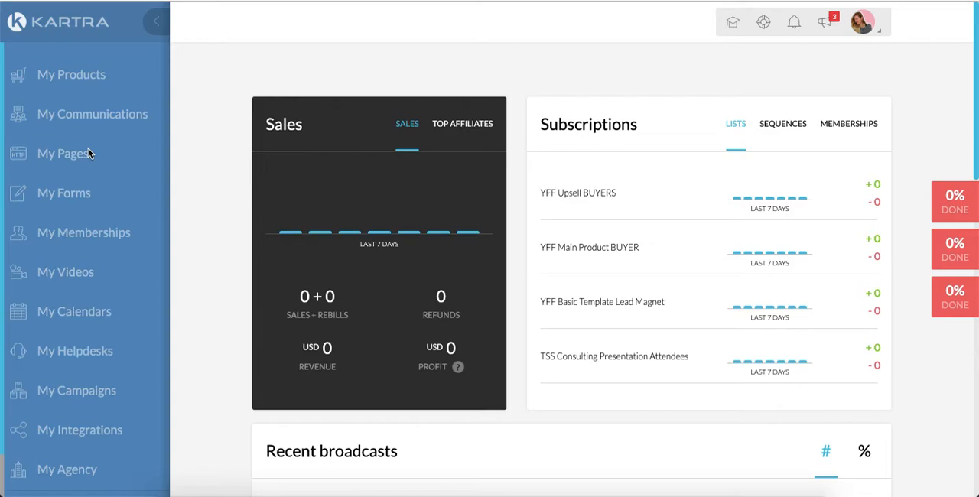
pyautogui.click(84, 397)
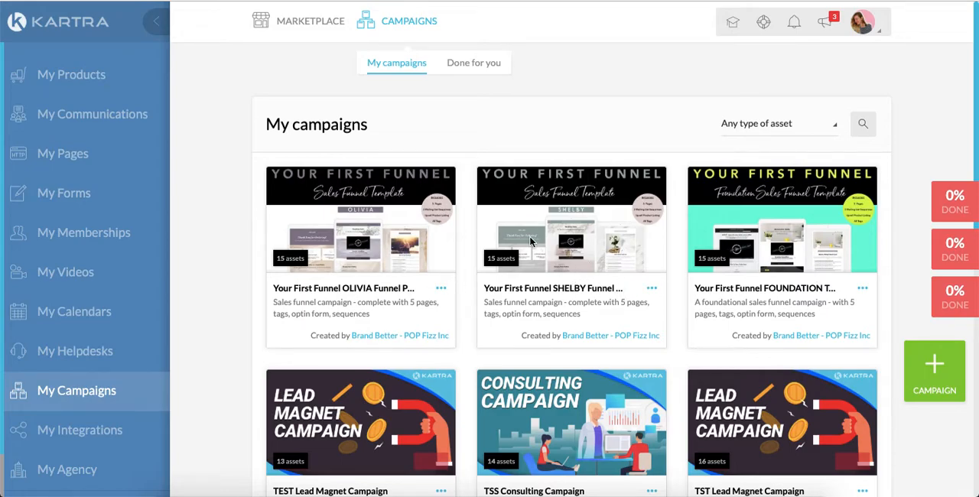
pyautogui.click(467, 66)
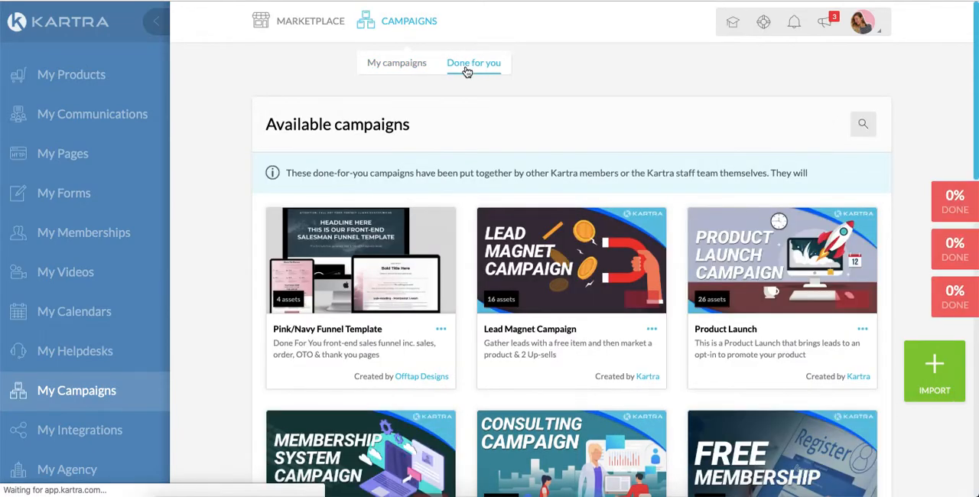
# Import the "Your First Funnel FOUNDATION Template" campaign with its campaign share code, and close the import dialog.
pyautogui.click(939, 375)
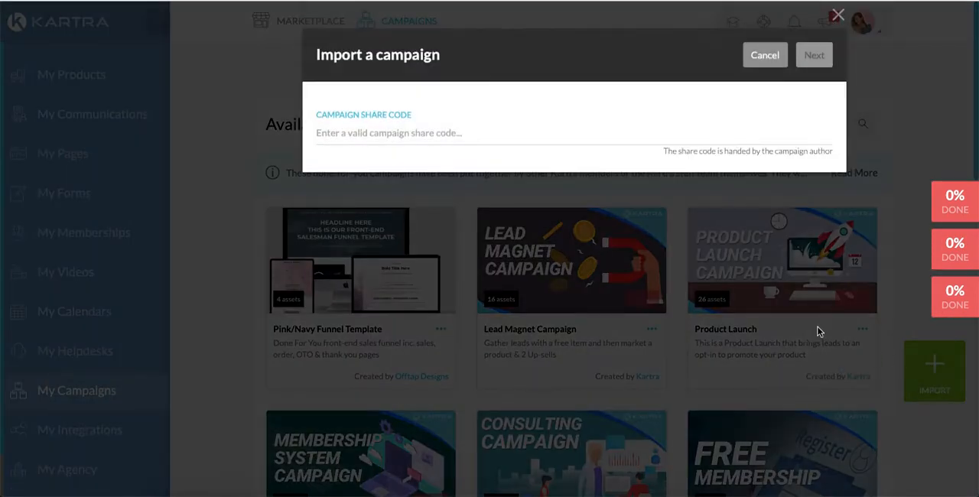
pyautogui.click(448, 134)
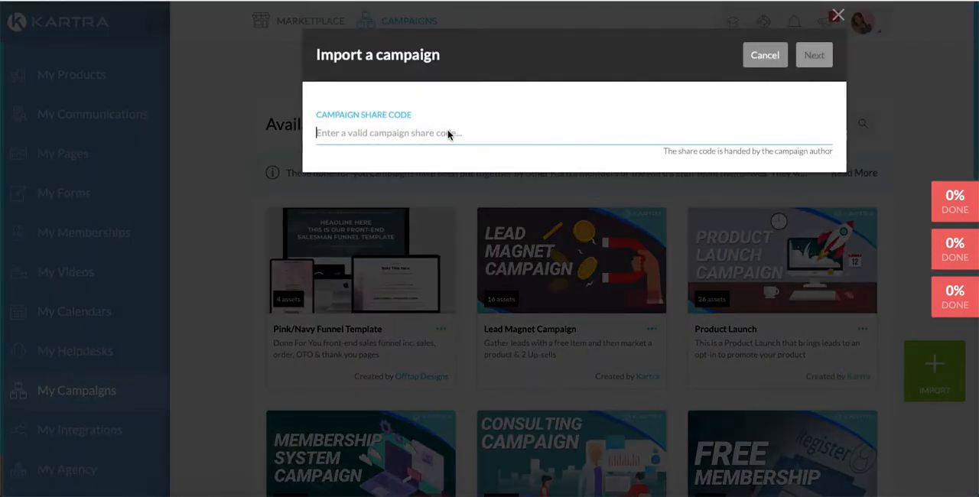
pyautogui.write('nIHXLK4NbkrK')
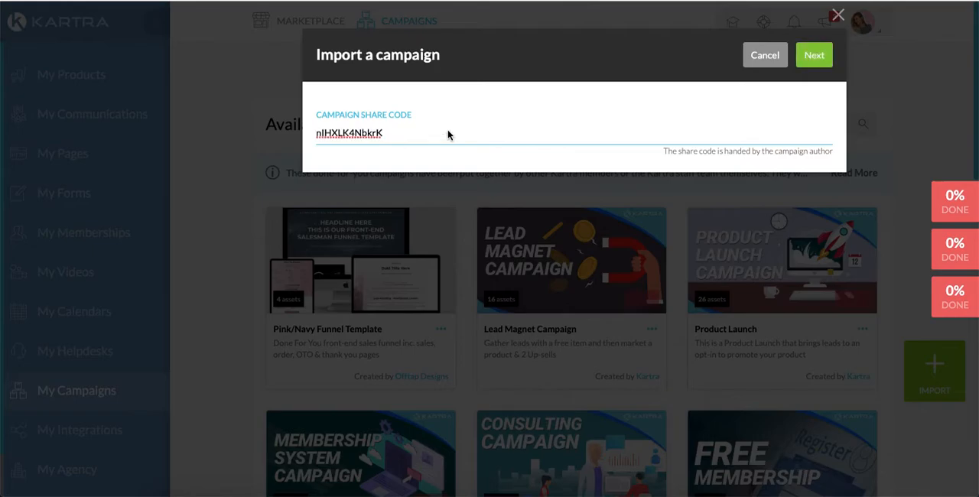
pyautogui.click(815, 61)
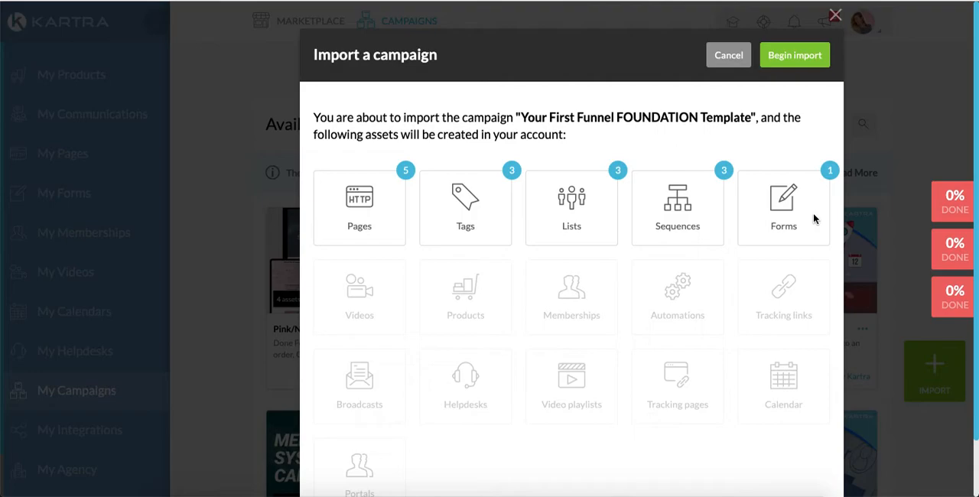
pyautogui.click(800, 61)
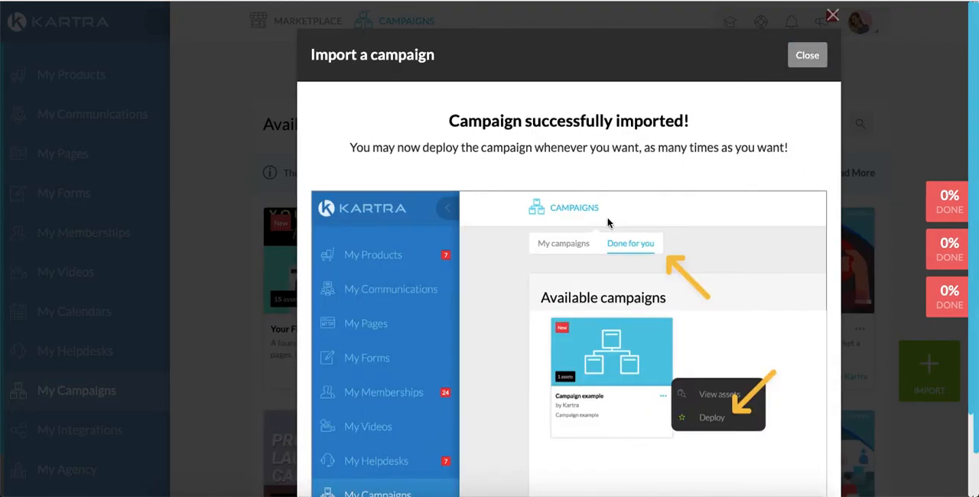
pyautogui.scroll(-3, 586, 373)
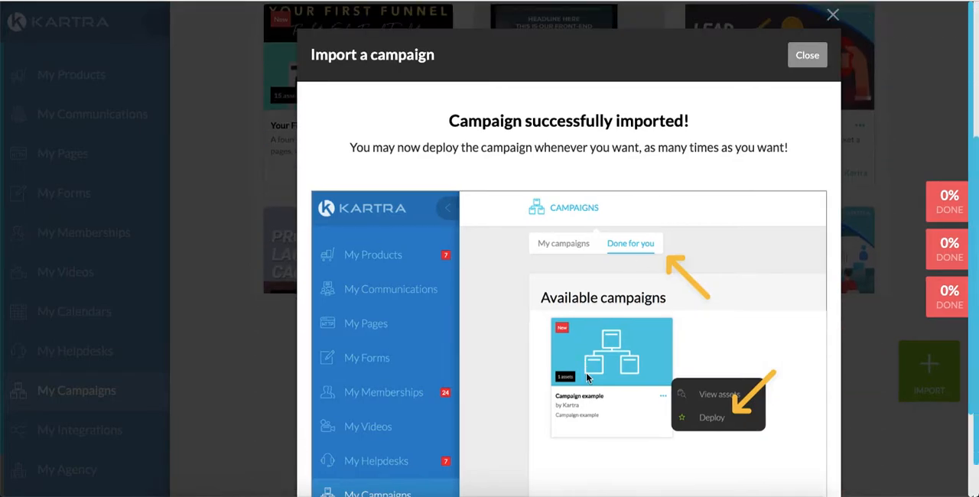
pyautogui.scroll(-1, 598, 430)
pyautogui.scroll(4, 598, 430)
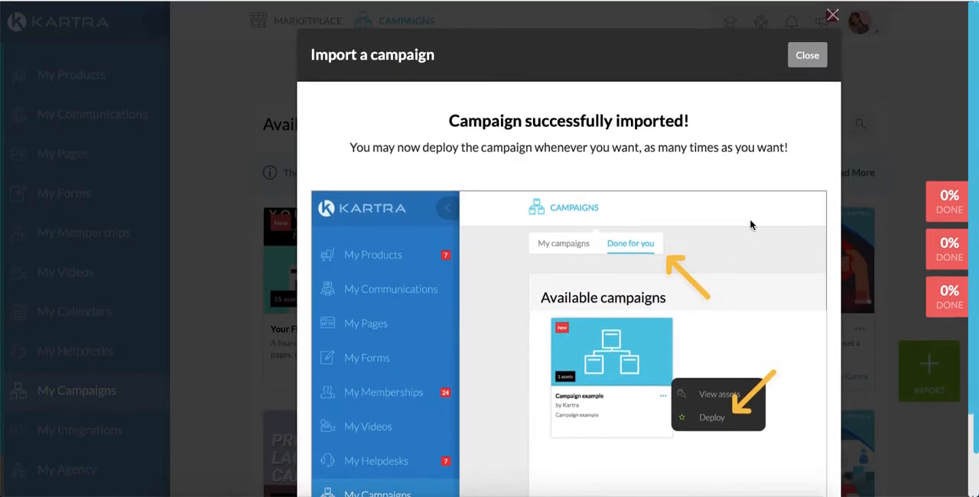
pyautogui.click(811, 58)
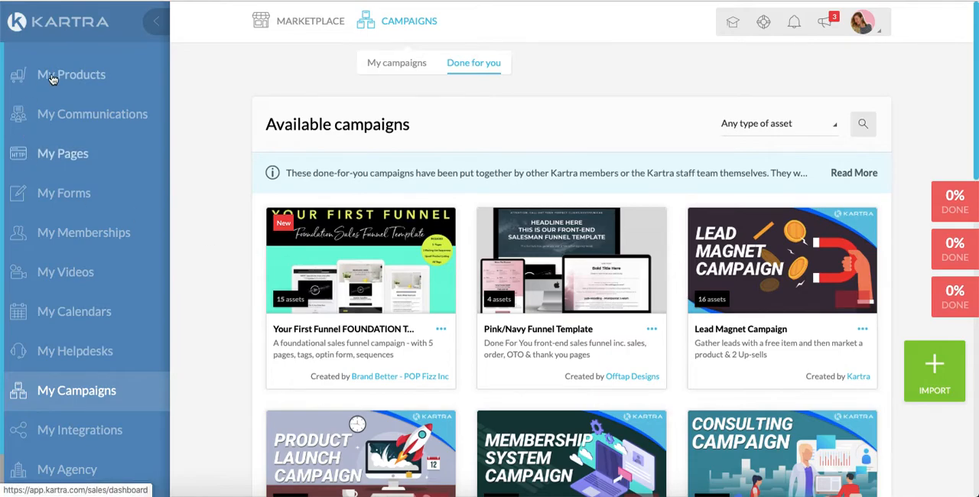
# Open the hosted files list in the memberships area.
pyautogui.click(66, 18)
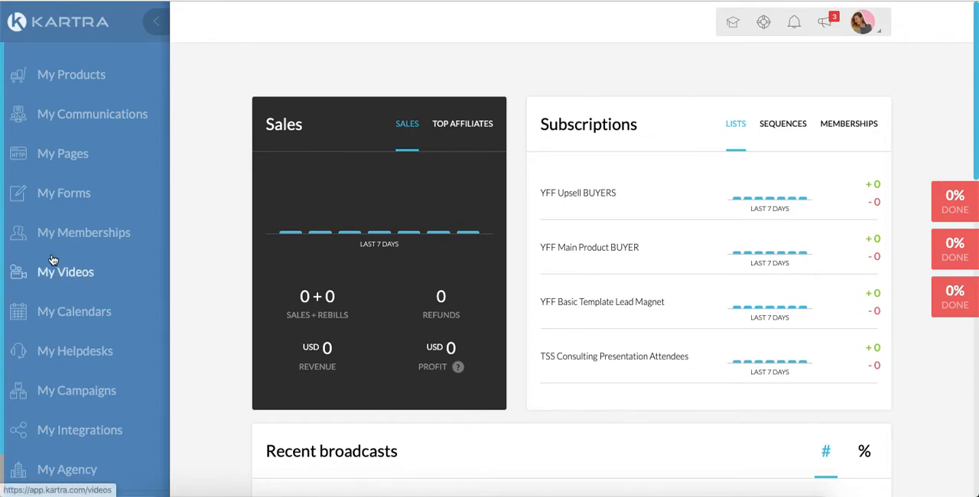
pyautogui.scroll(-2, 80, 395)
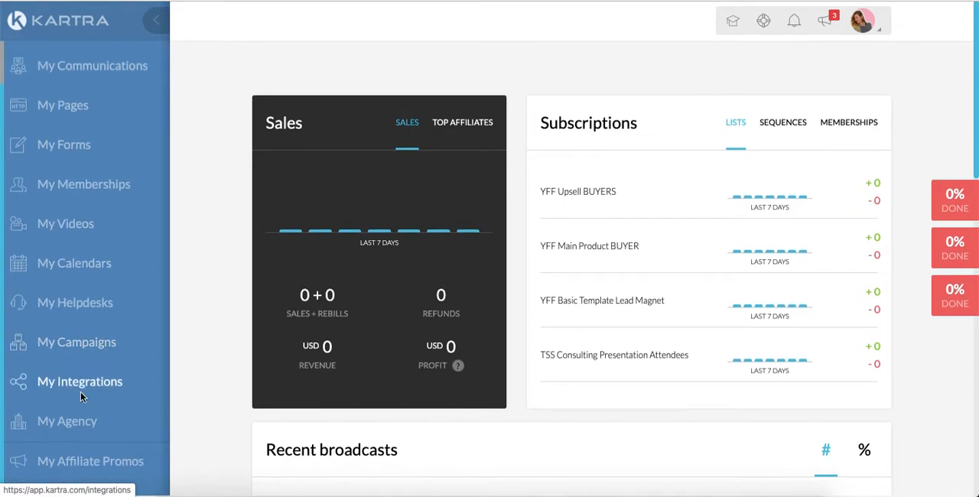
pyautogui.click(78, 190)
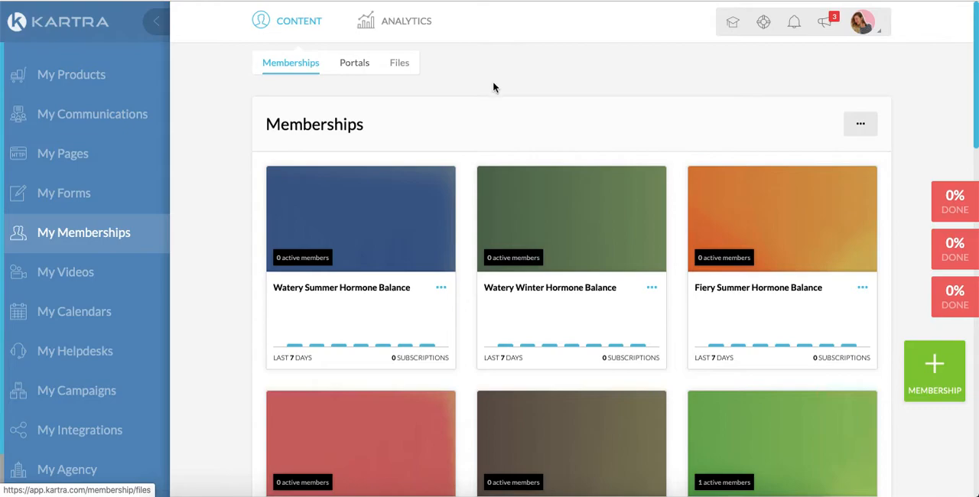
pyautogui.scroll(-15, 575, 280)
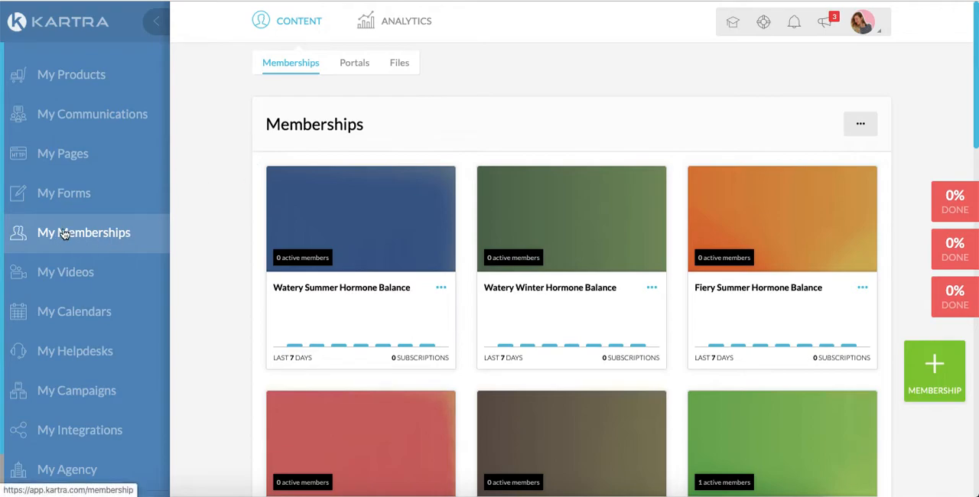
pyautogui.click(397, 70)
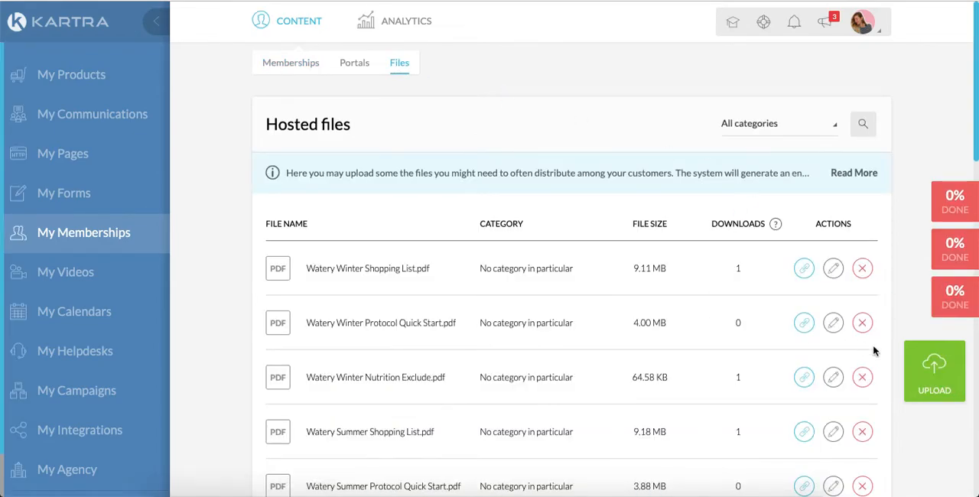
# Start a new hosted file upload and choose the screencapture-docume...9_17.pdf file from the Desktop folder.
pyautogui.click(927, 365)
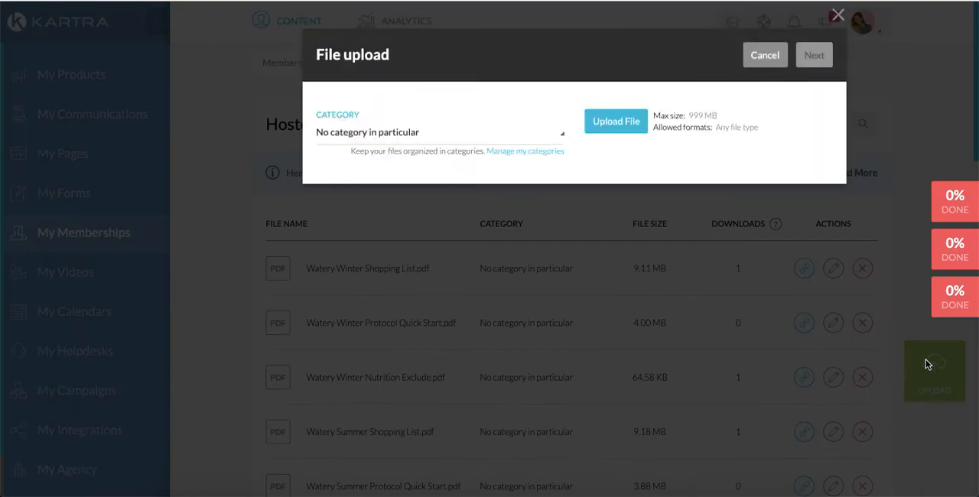
pyautogui.click(606, 122)
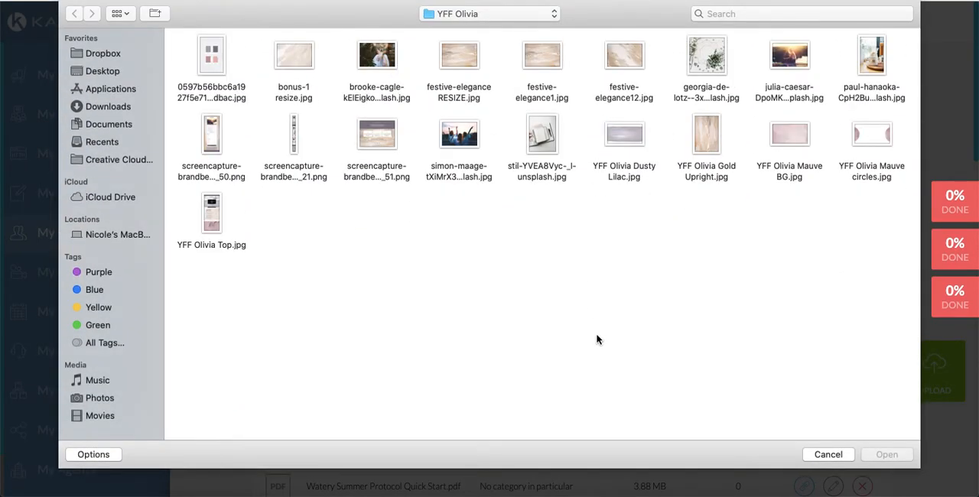
pyautogui.click(121, 71)
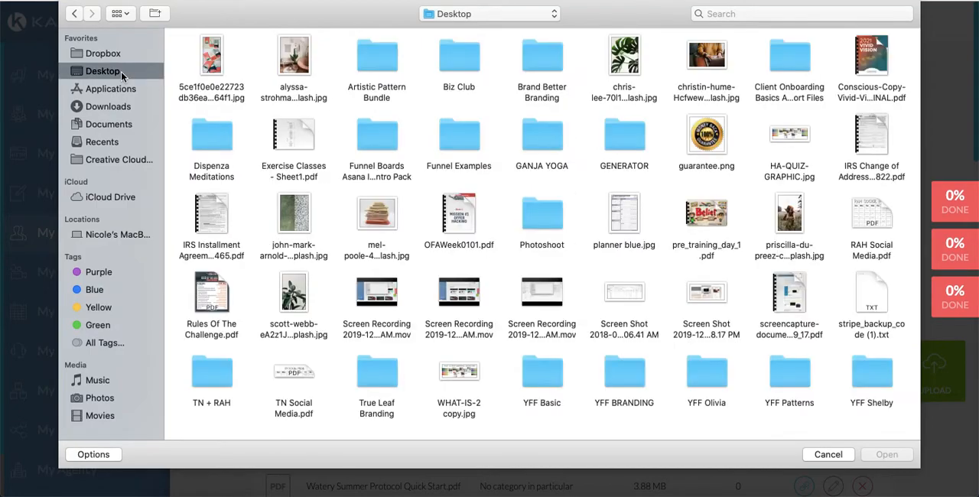
pyautogui.click(789, 284)
pyautogui.click(903, 456)
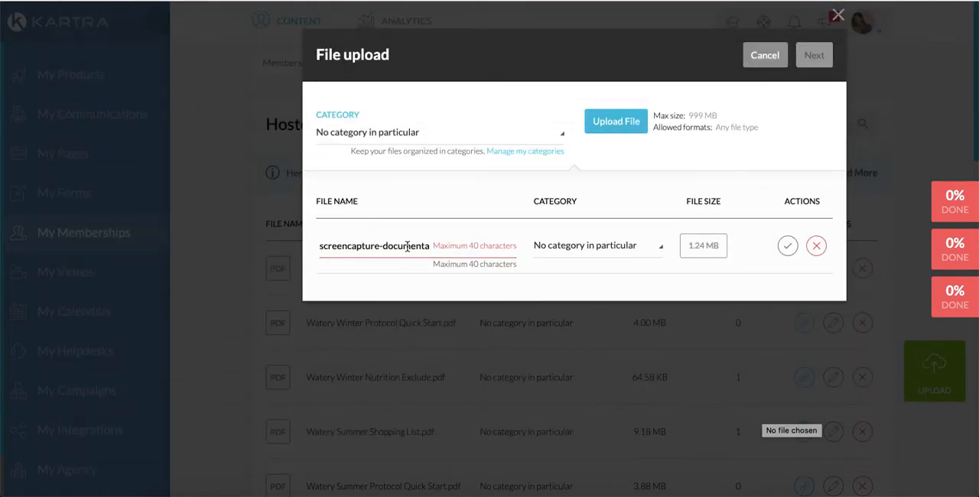
# Name the uploaded PDF "Leadmag Test", keep "No category in particular", save the entry and complete the upload.
pyautogui.click(408, 246)
pyautogui.hotkey('ctrl', 'a')
pyautogui.press('BackSpace')
pyautogui.write('Leadmag Test')
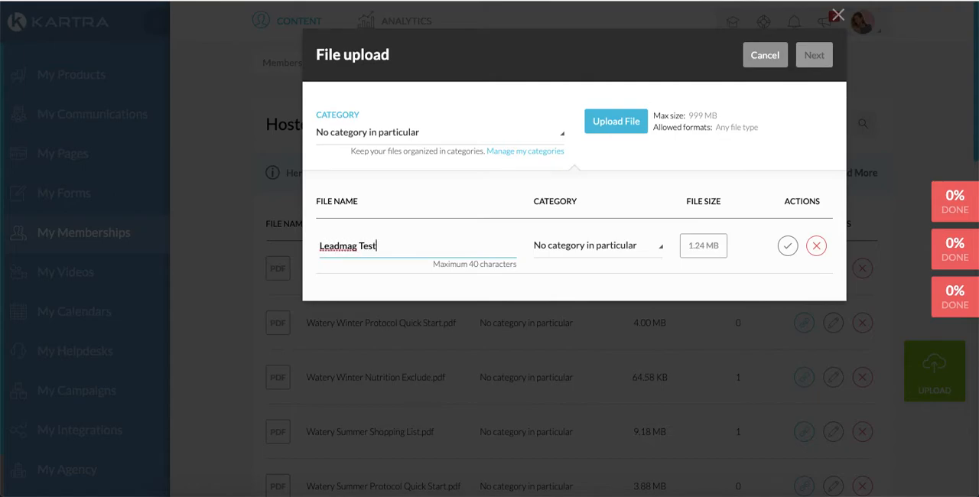
pyautogui.click(659, 247)
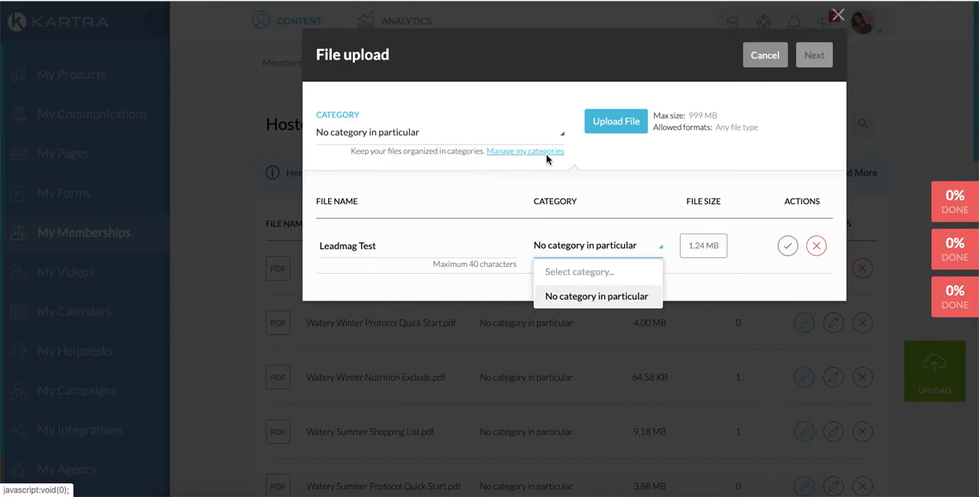
pyautogui.click(722, 161)
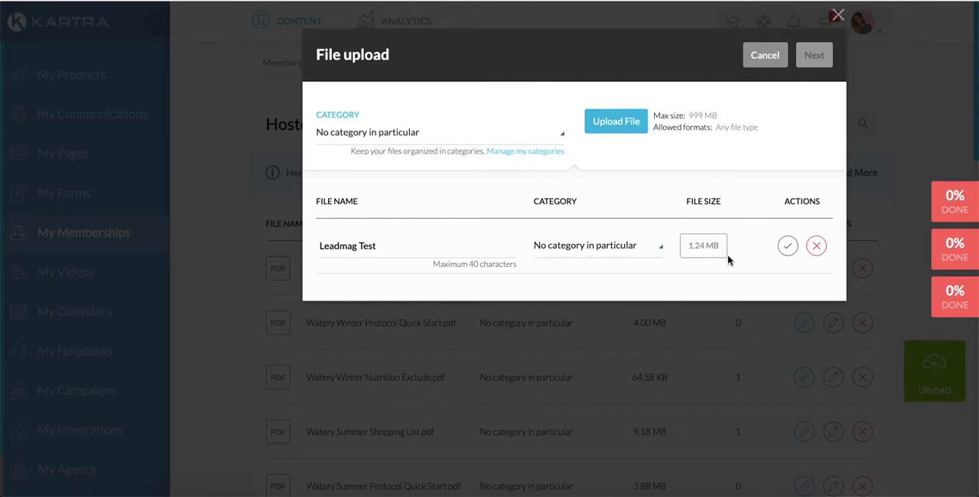
pyautogui.click(784, 247)
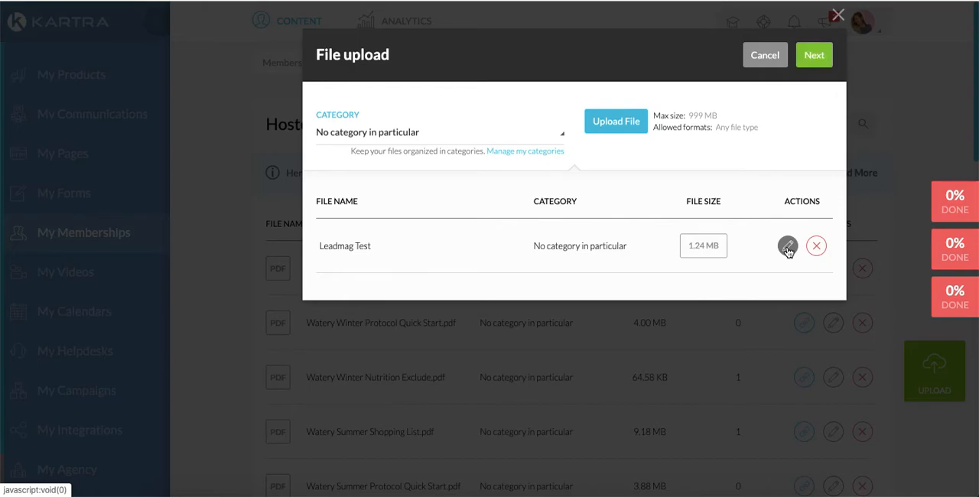
pyautogui.click(819, 59)
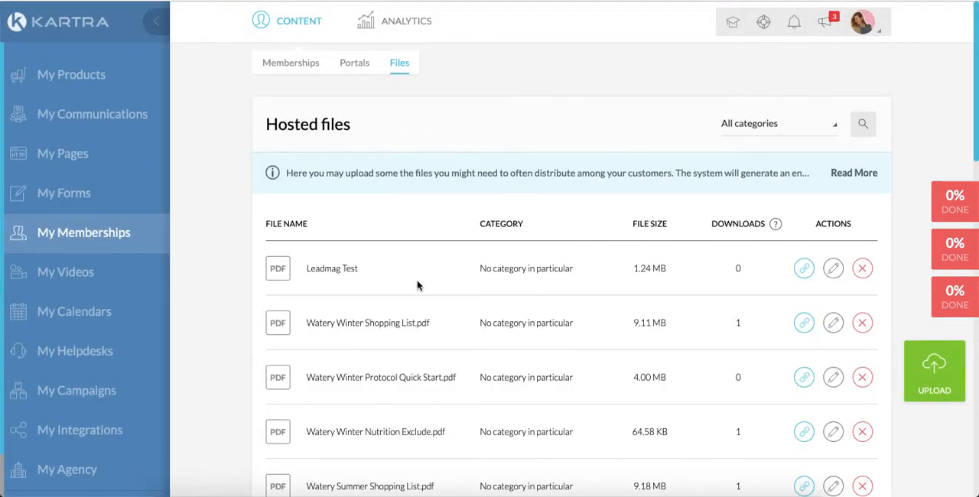
# Get the direct link to the Leadmag Test file, select its full URL and close the link dialog.
pyautogui.click(806, 274)
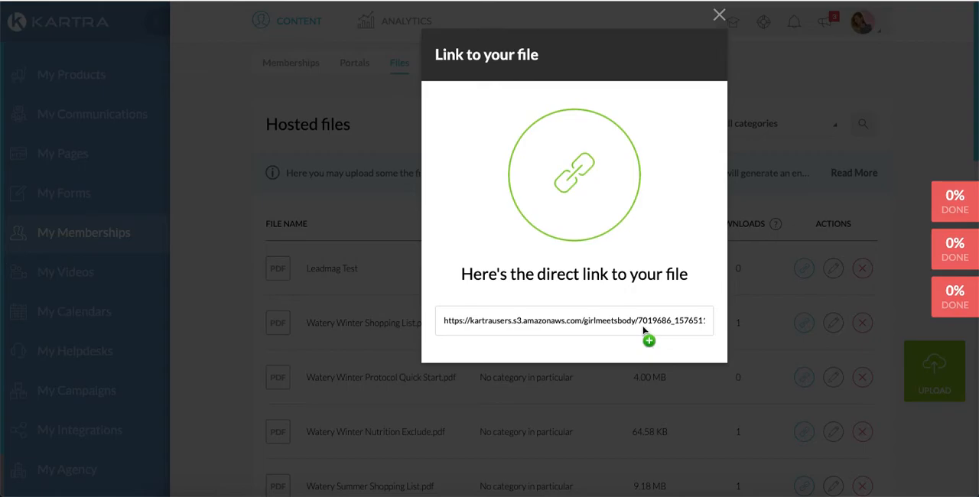
pyautogui.click(642, 329)
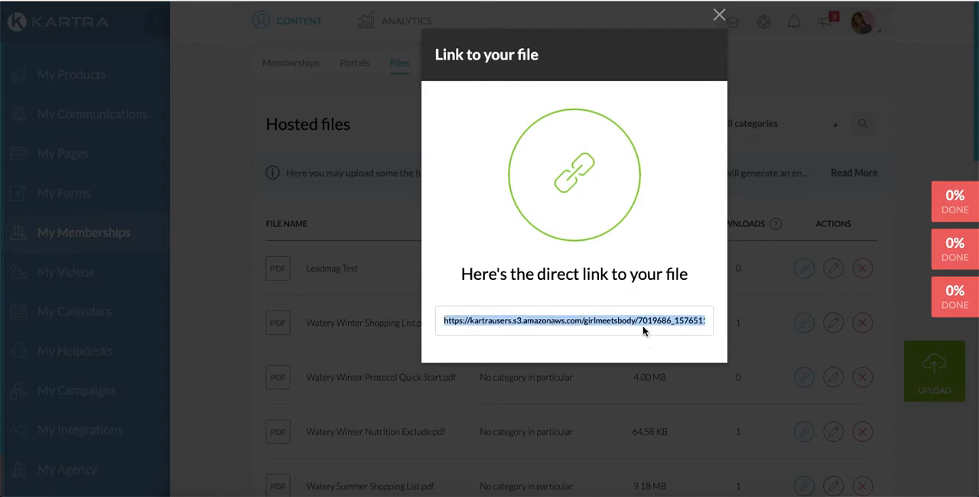
pyautogui.click(719, 15)
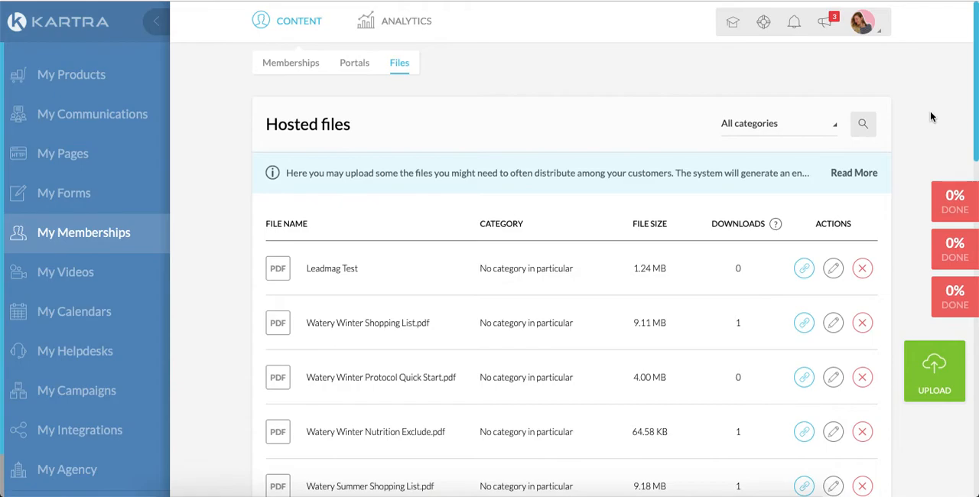
# Review the lead lists, including the name and public description of the YFF Basic Template Lead Magnet list, without editing them.
pyautogui.click(97, 119)
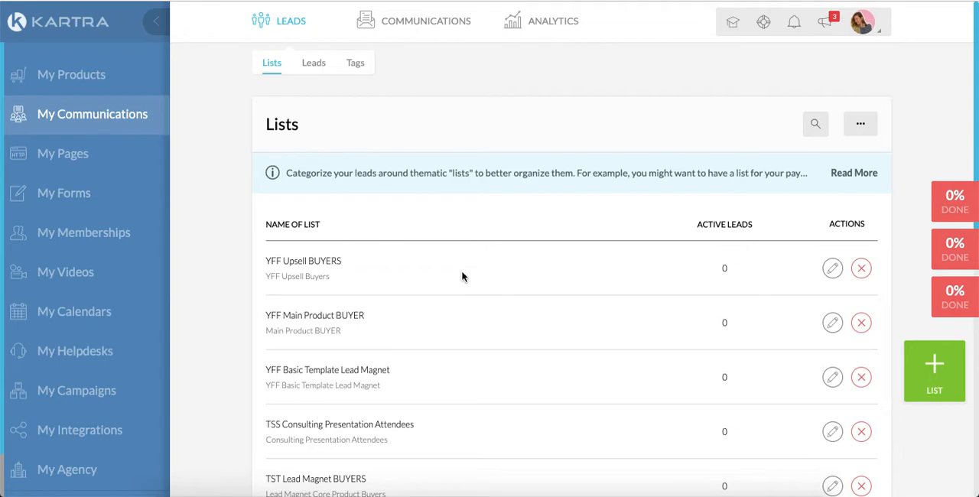
pyautogui.scroll(-1, 463, 403)
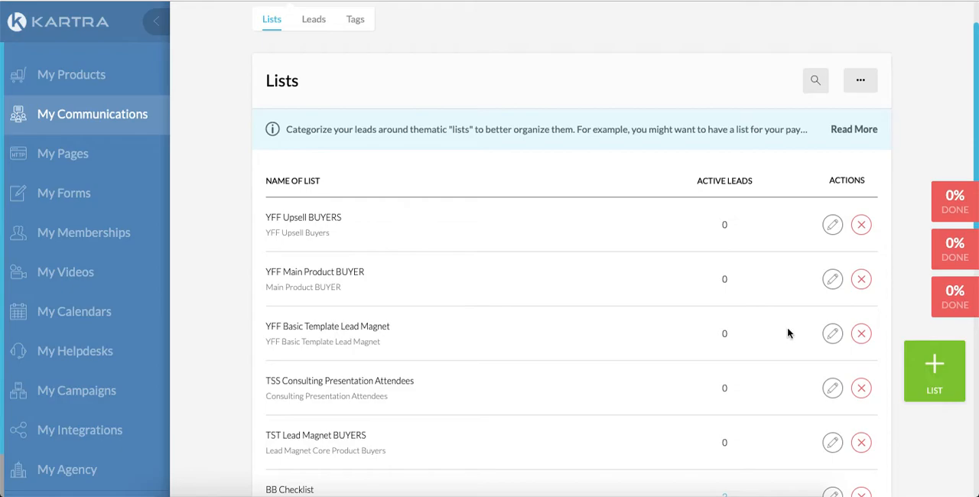
pyautogui.click(832, 334)
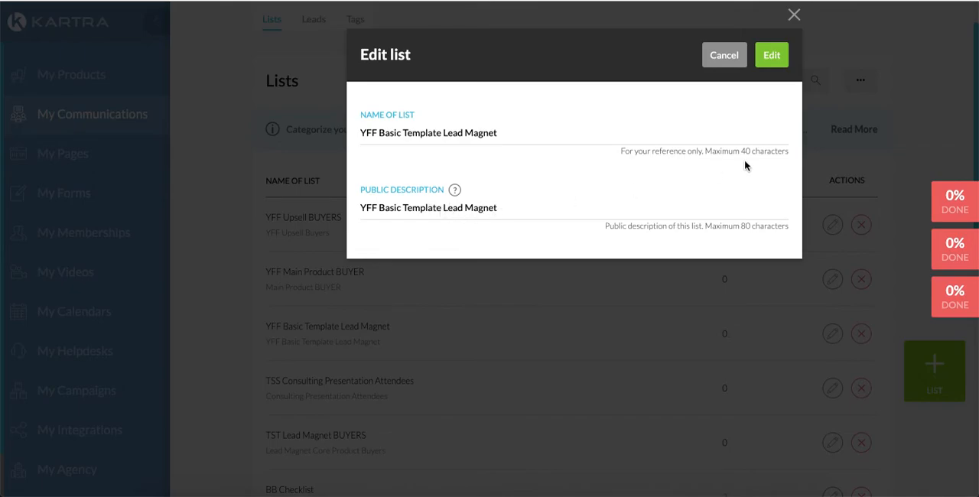
pyautogui.click(724, 59)
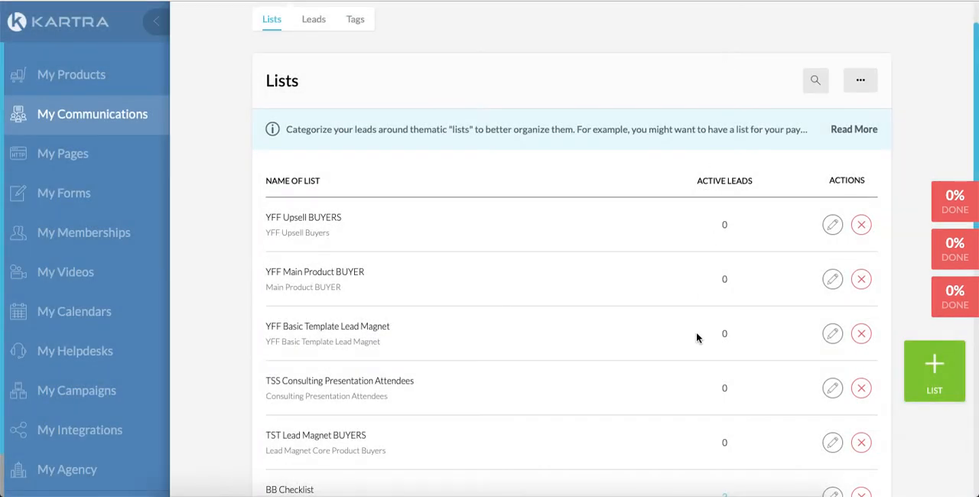
pyautogui.scroll(1, 595, 389)
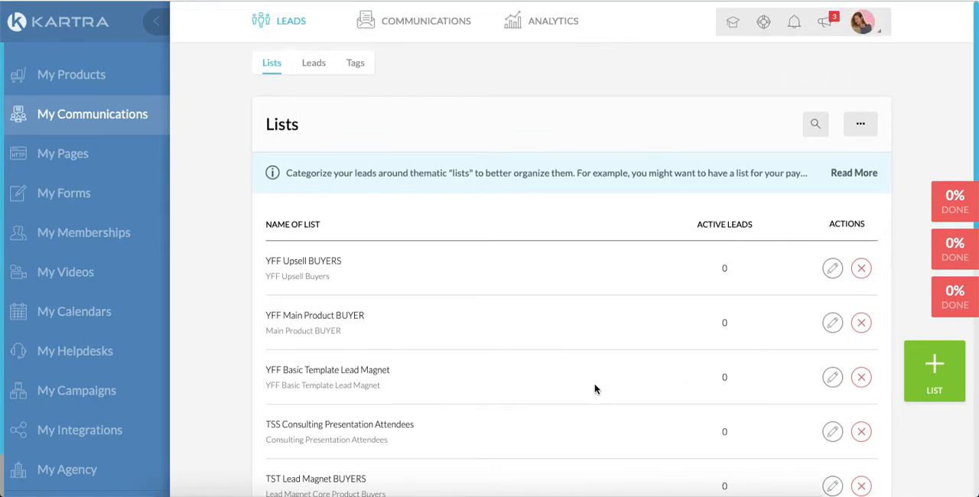
pyautogui.scroll(-1, 595, 389)
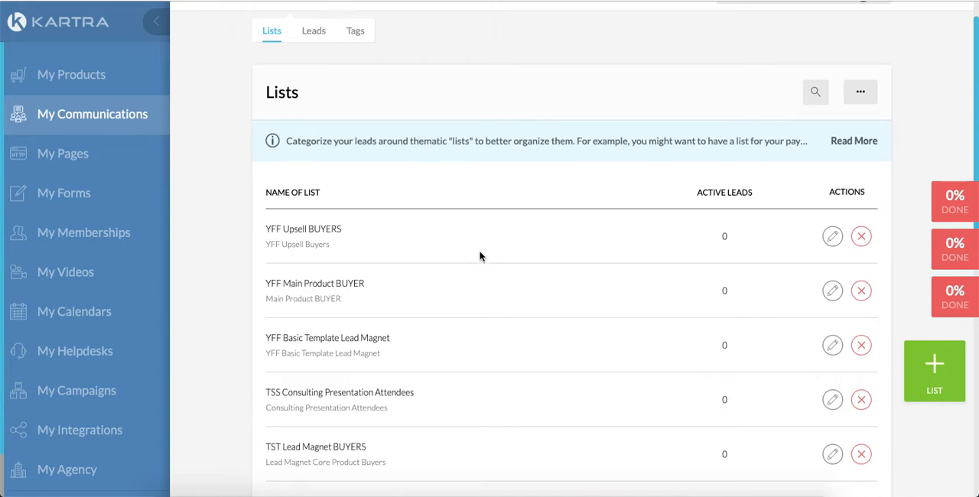
pyautogui.scroll(1, 500, 251)
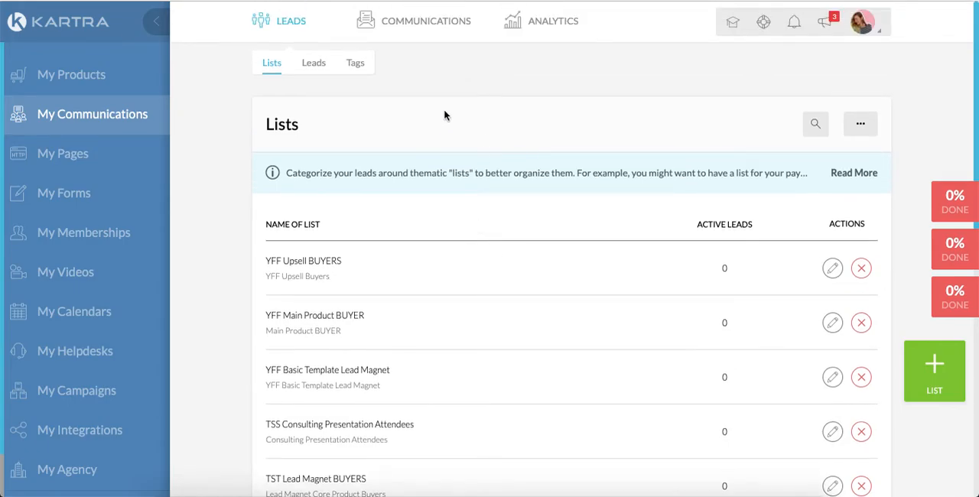
# Review the tags and the descriptions of the YFF Template Opted In, Main Offer BUYER and Upsell BUYER tags.
pyautogui.click(355, 66)
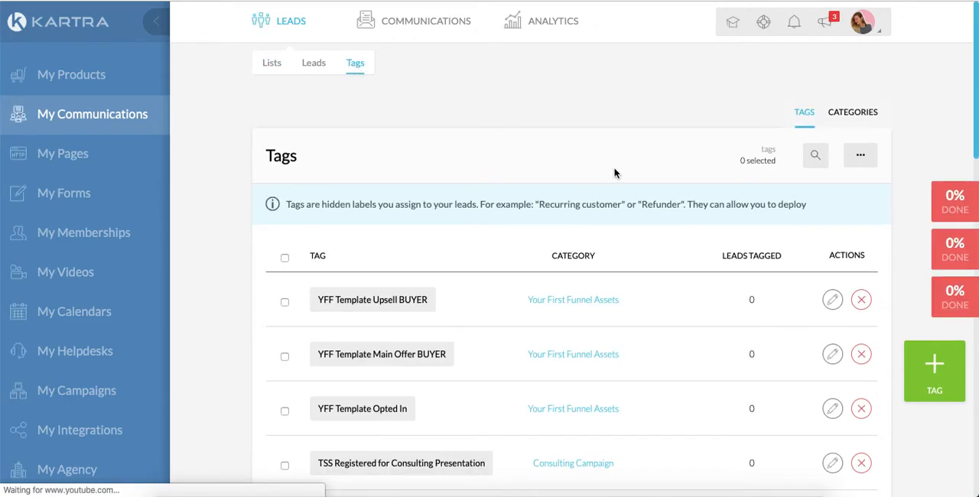
pyautogui.scroll(-2, 615, 171)
pyautogui.moveTo(409, 362)
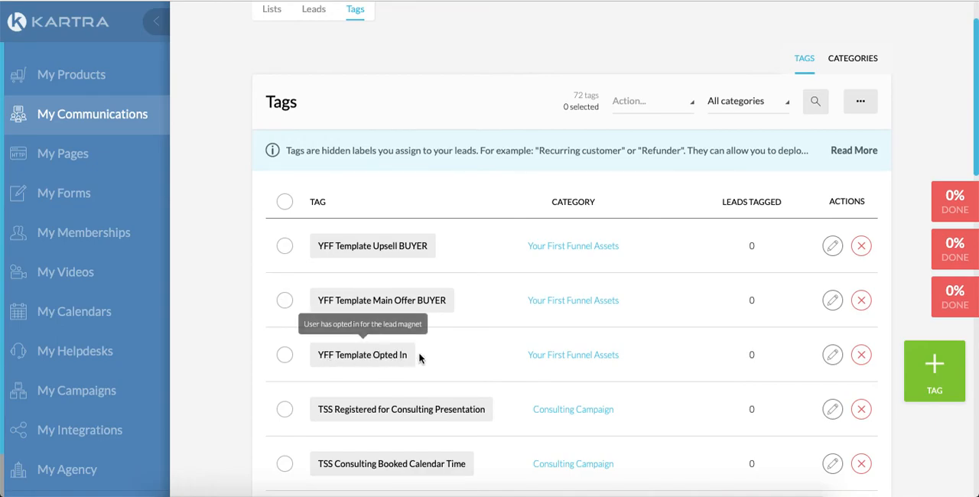
pyautogui.moveTo(385, 310)
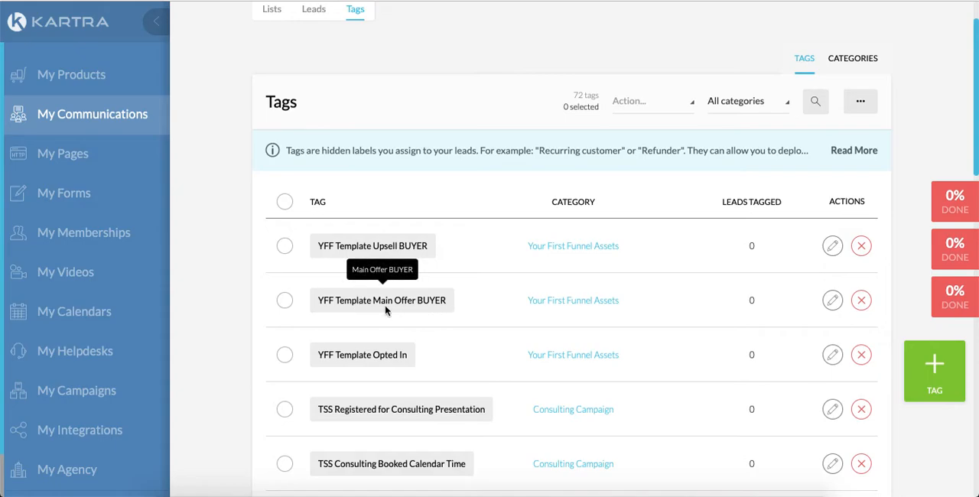
pyautogui.moveTo(430, 246)
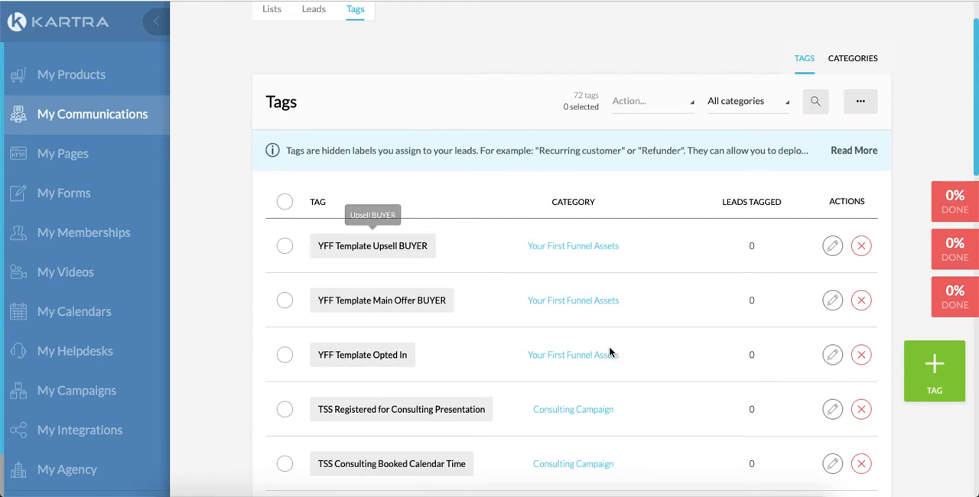
pyautogui.scroll(1, 446, 267)
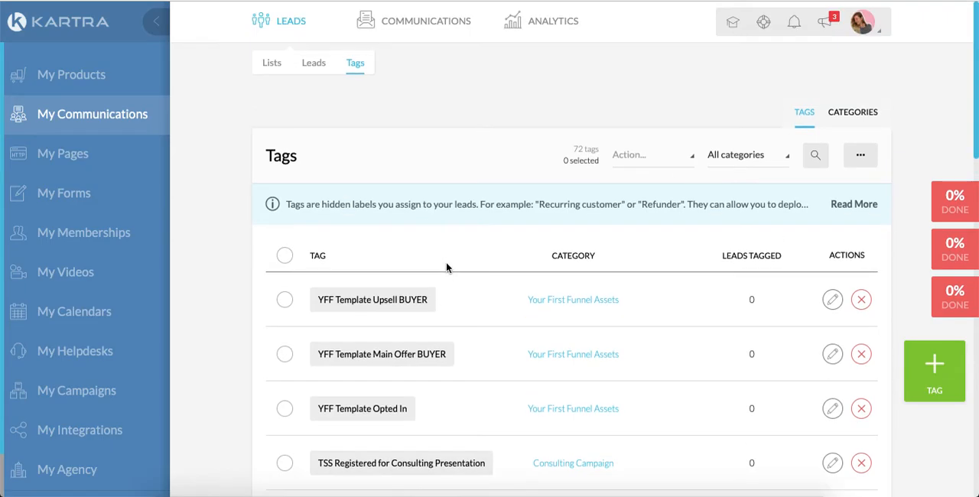
# Open the YFF Lead Magnet Follow Up Sequence for editing from the communication sequences, keeping its name and public description.
pyautogui.moveTo(433, 22)
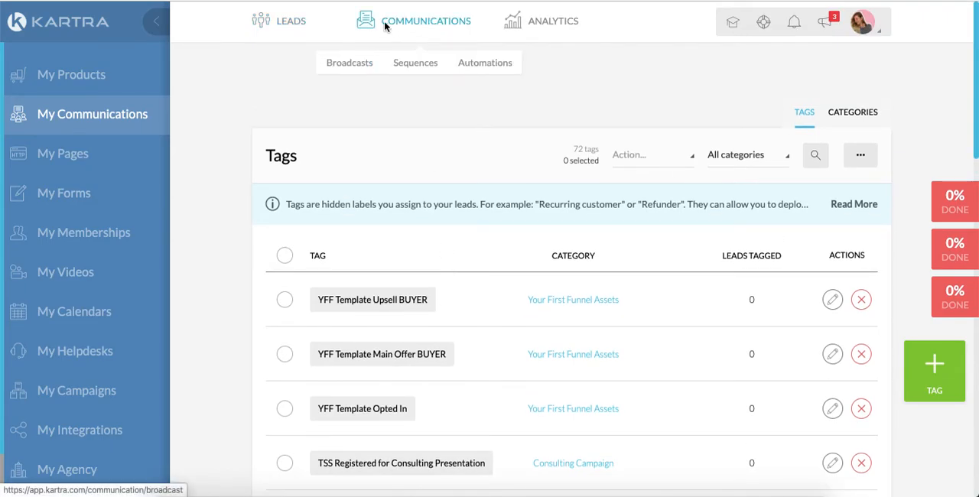
pyautogui.click(427, 69)
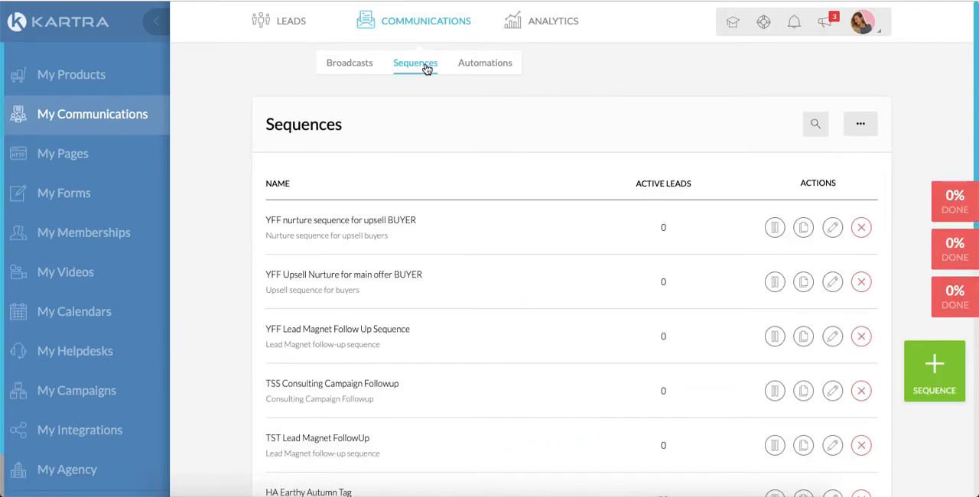
pyautogui.scroll(-1, 463, 290)
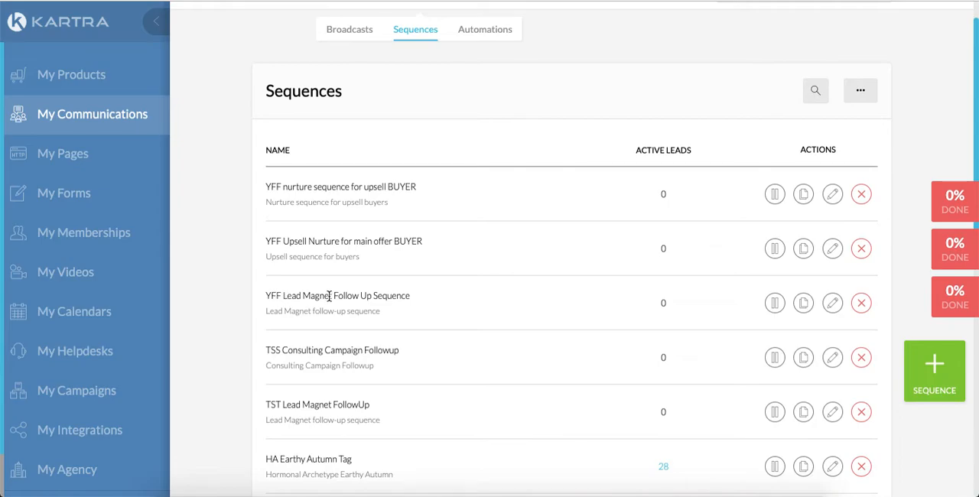
pyautogui.click(833, 305)
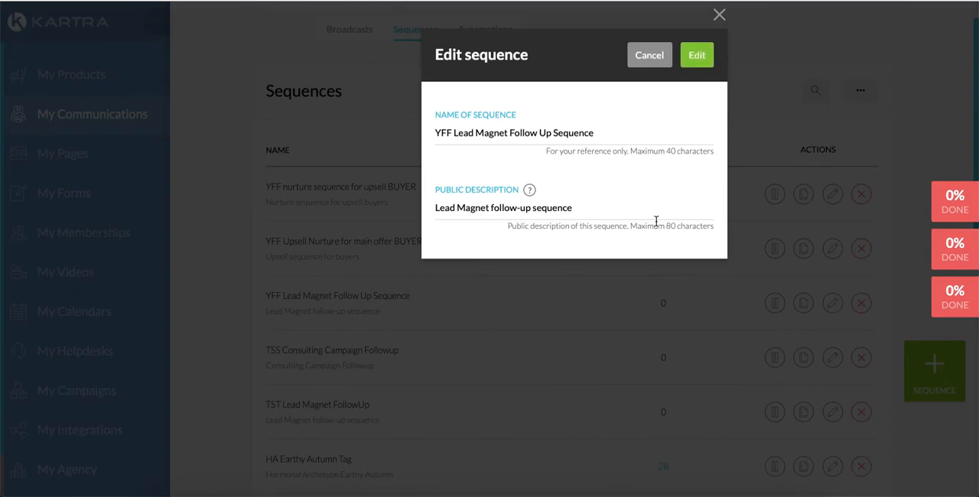
pyautogui.click(700, 57)
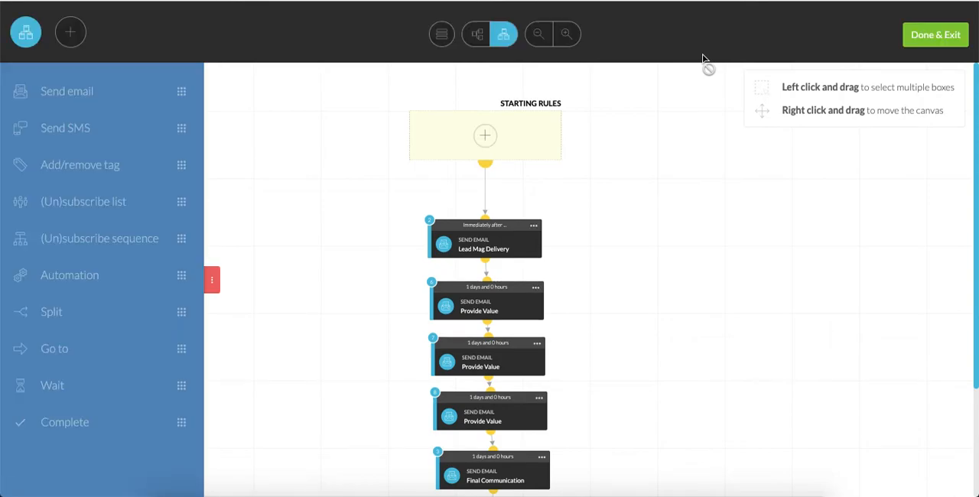
# Examine the follow-up sequence flow from the starting rules through the delivery, value and final emails to the unsubscribe and complete steps.
pyautogui.scroll(-3, 696, 247)
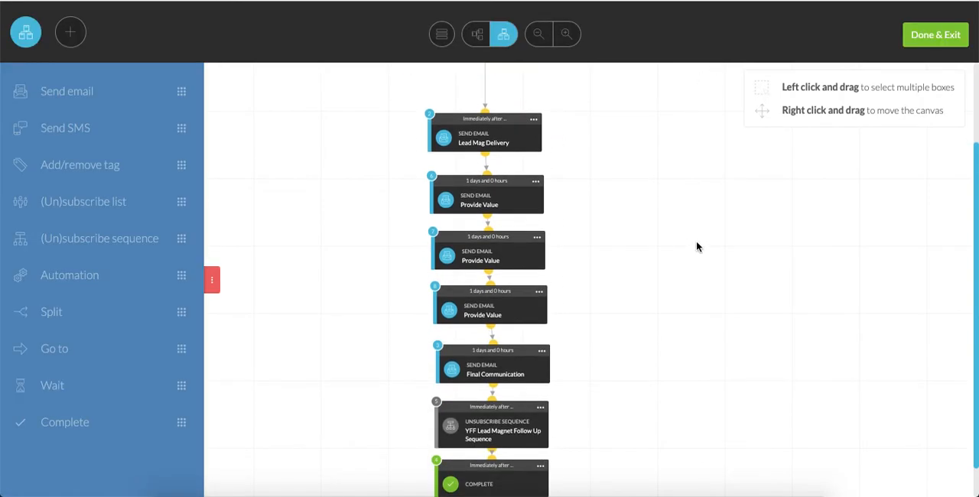
pyautogui.scroll(1, 696, 247)
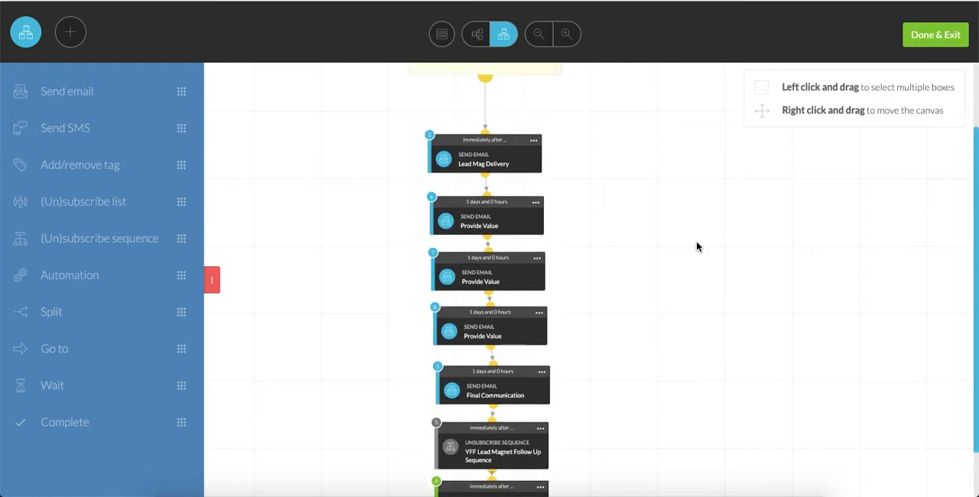
pyautogui.scroll(-1, 696, 247)
pyautogui.scroll(3, 696, 247)
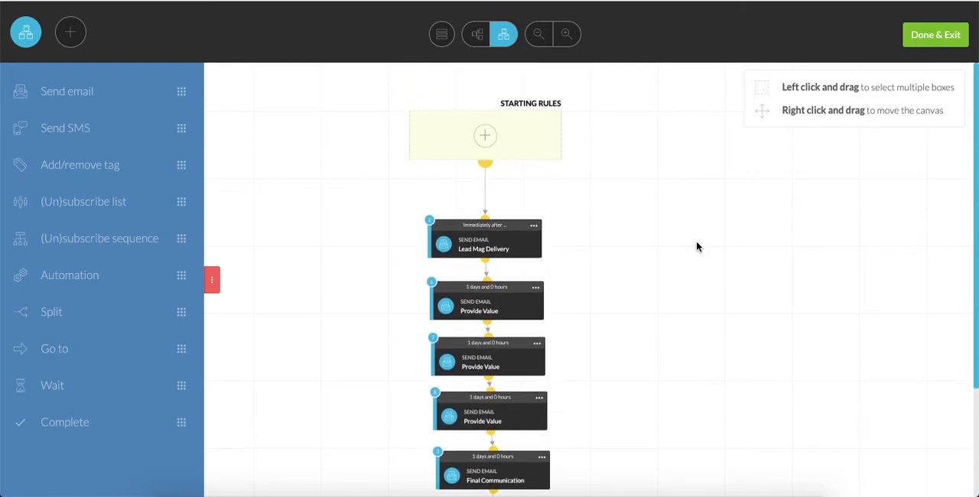
pyautogui.scroll(-1, 696, 246)
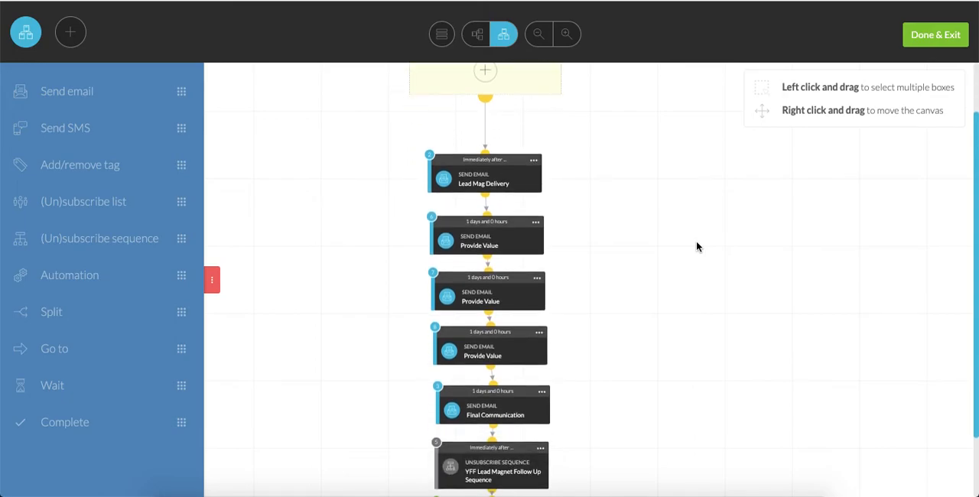
pyautogui.scroll(-1, 697, 246)
pyautogui.scroll(2, 696, 246)
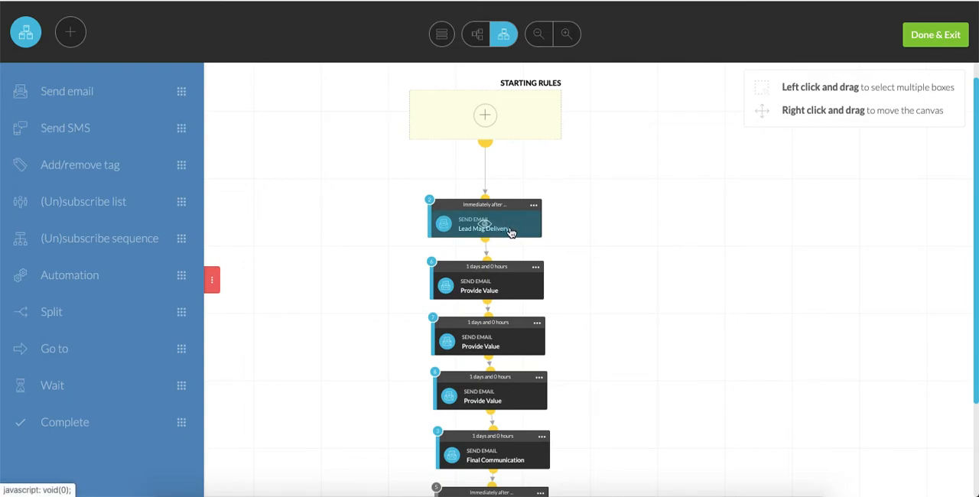
pyautogui.scroll(-1, 571, 253)
pyautogui.scroll(-1, 570, 253)
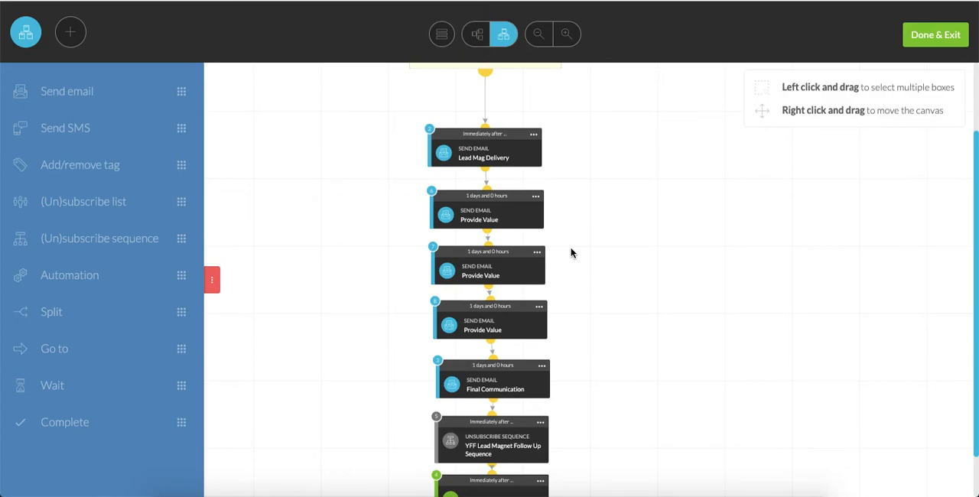
pyautogui.scroll(-1, 570, 253)
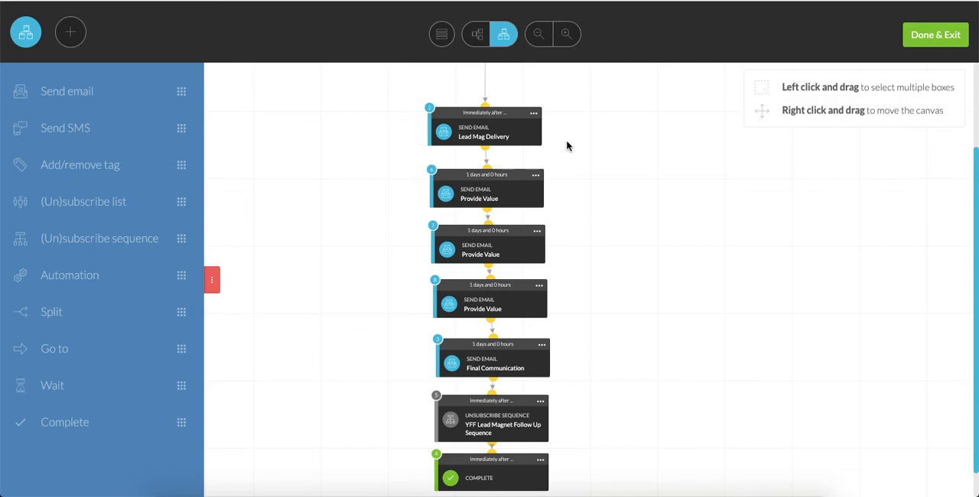
# Check the gateway, sender name, send-from and reply-to settings of the Lead Mag Delivery email, closing them without changes.
pyautogui.click(533, 113)
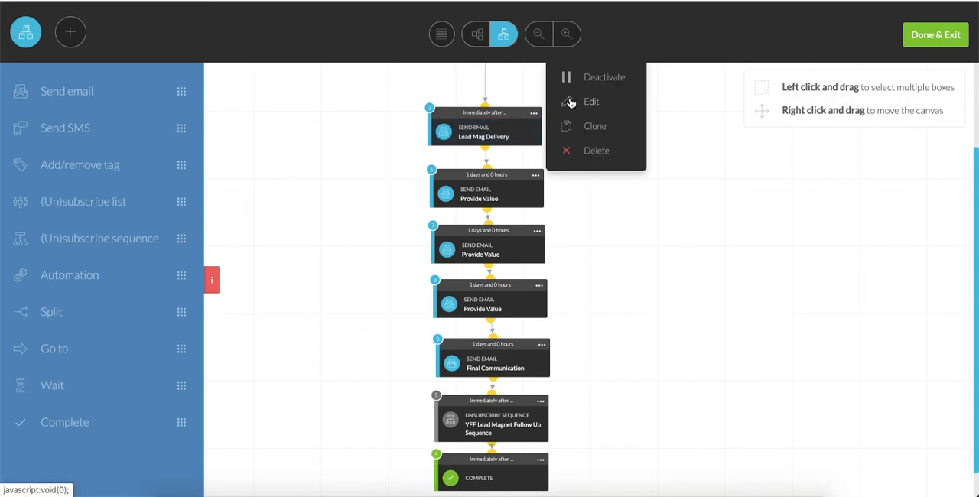
pyautogui.click(570, 101)
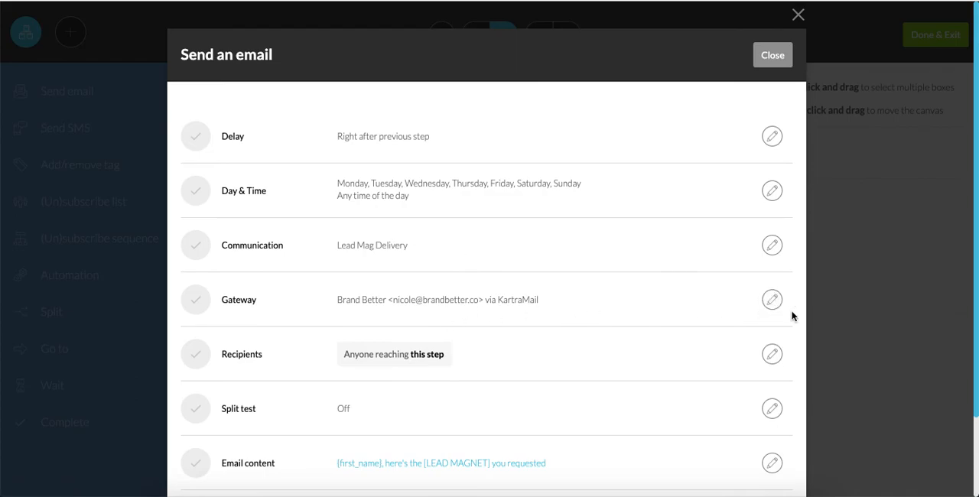
pyautogui.click(771, 300)
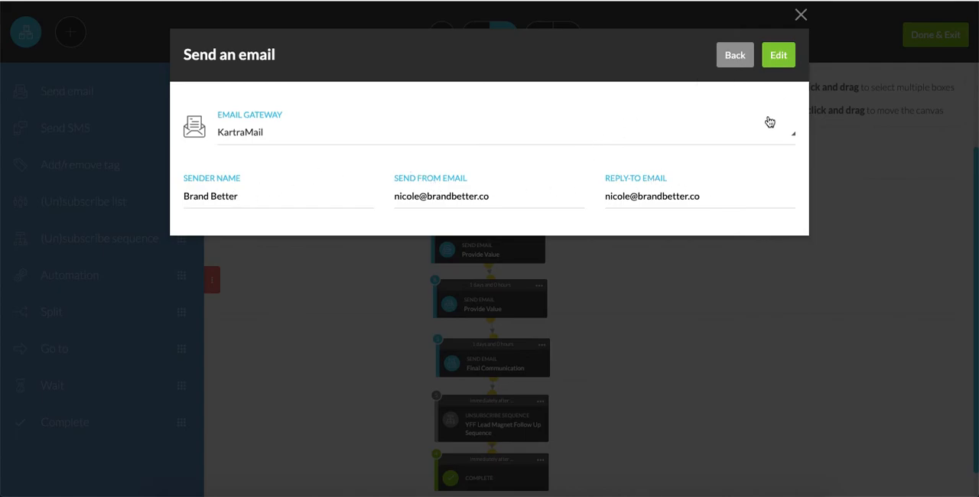
pyautogui.click(802, 17)
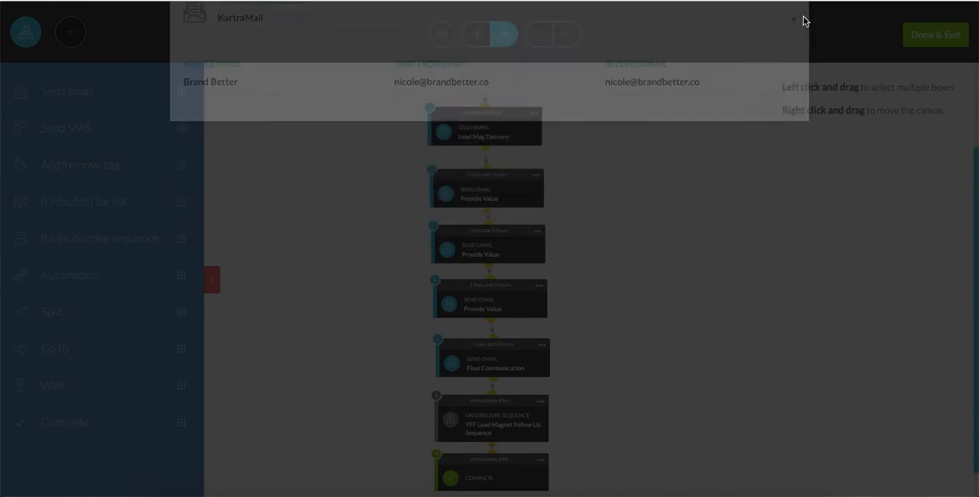
# Reopen the Lead Mag Delivery email step and open its email content for editing.
pyautogui.click(533, 113)
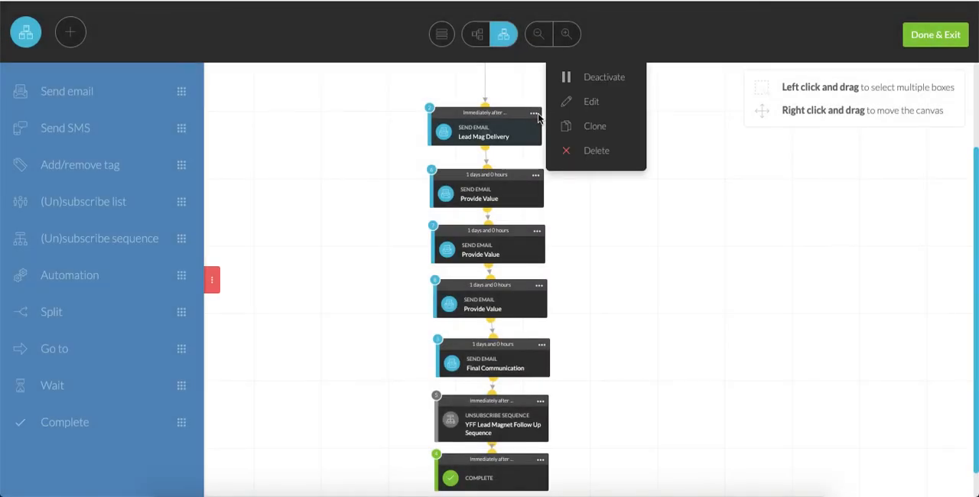
pyautogui.click(587, 107)
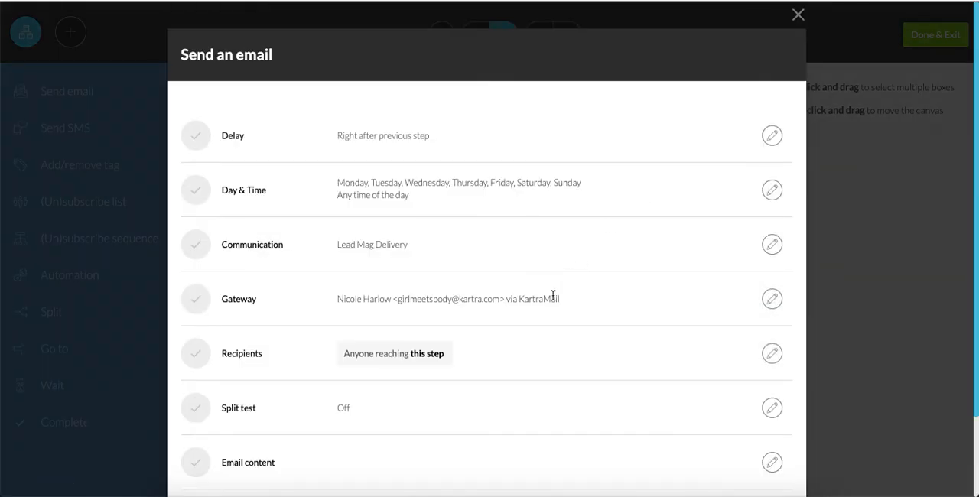
pyautogui.scroll(-1, 548, 321)
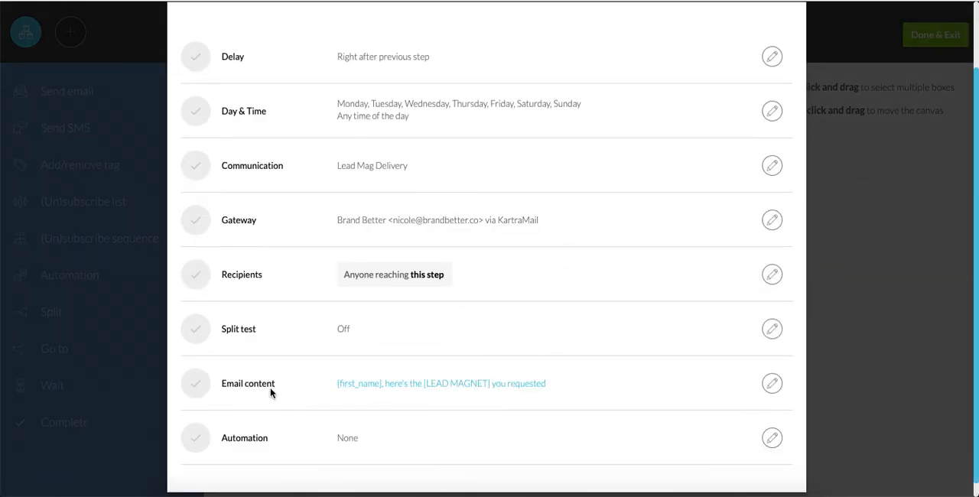
pyautogui.click(772, 385)
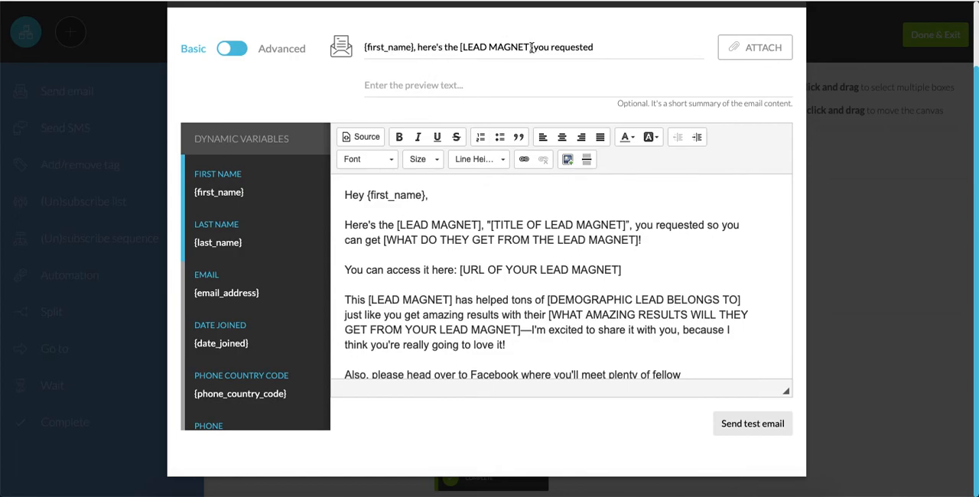
# Review the bracketed placeholders in the delivery email's subject line and throughout its body text.
pyautogui.moveTo(531, 46); pyautogui.dragTo(459, 48)
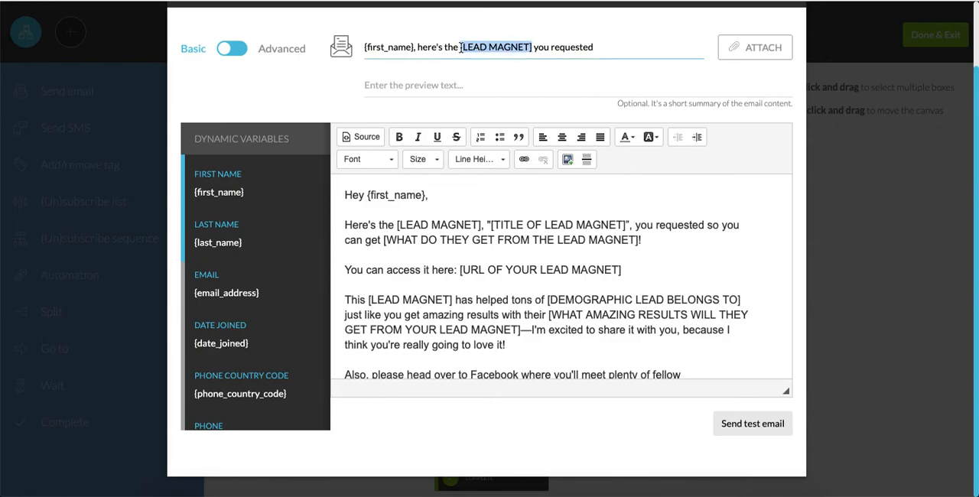
pyautogui.click(636, 54)
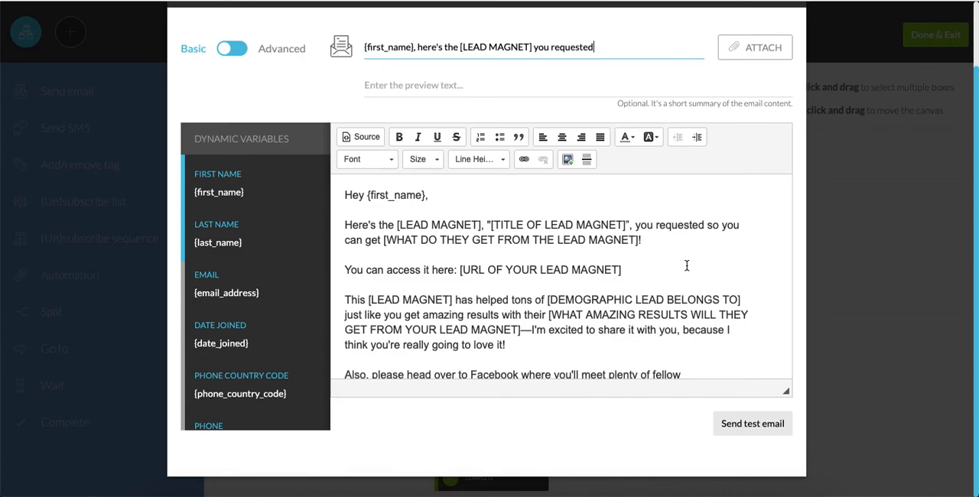
pyautogui.scroll(-2, 687, 265)
pyautogui.scroll(1, 689, 265)
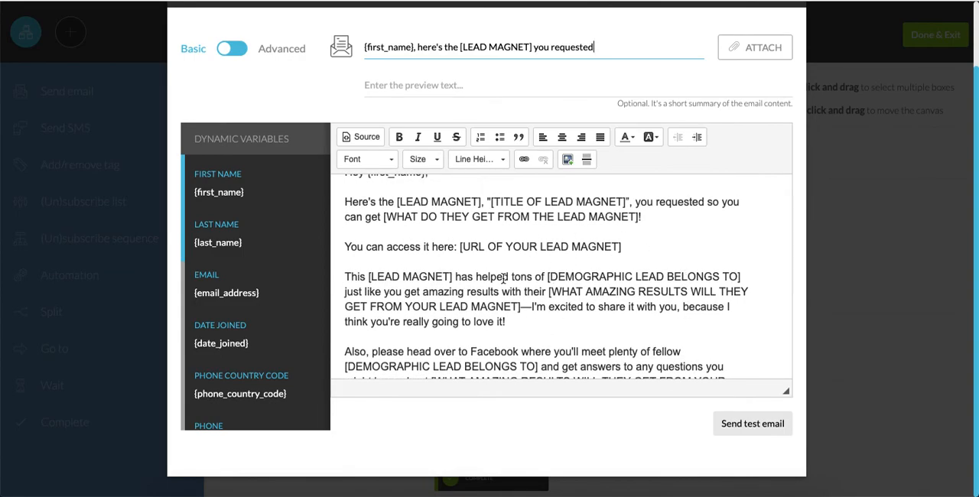
pyautogui.scroll(-5, 548, 316)
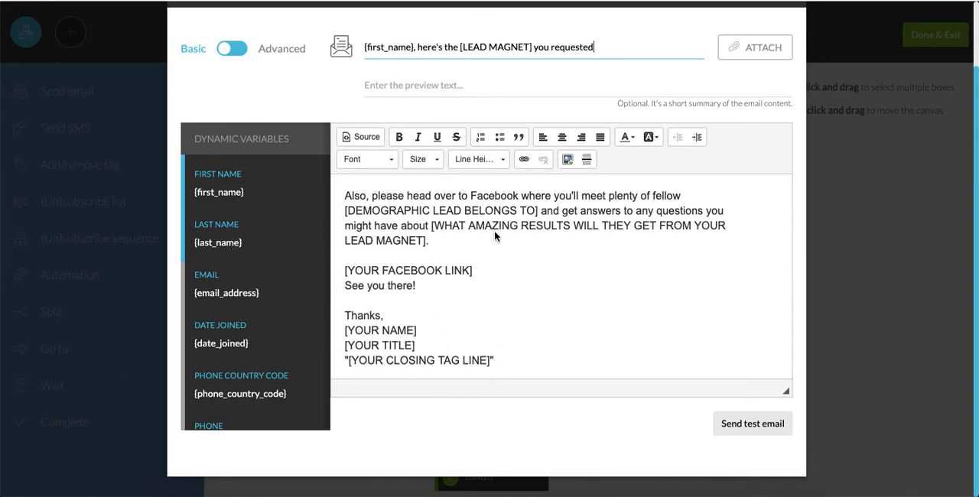
pyautogui.scroll(6, 495, 235)
pyautogui.scroll(-1, 494, 236)
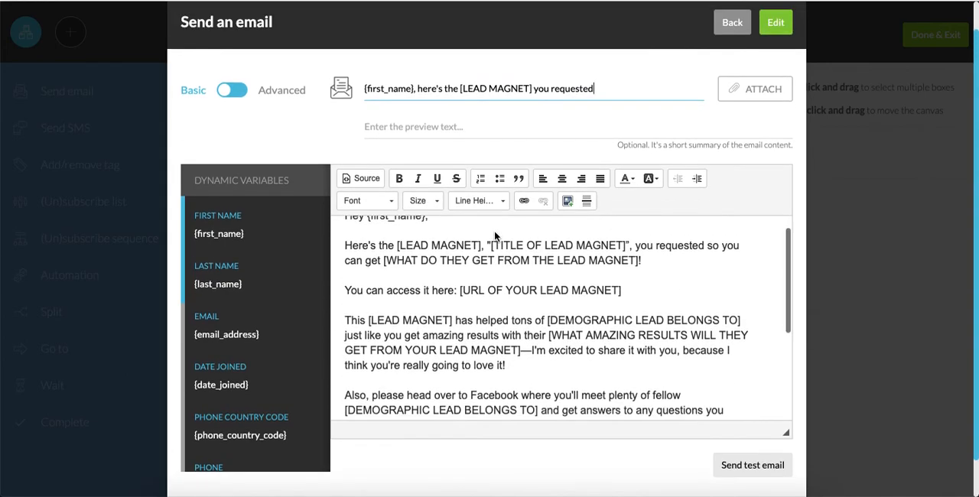
pyautogui.scroll(1, 495, 236)
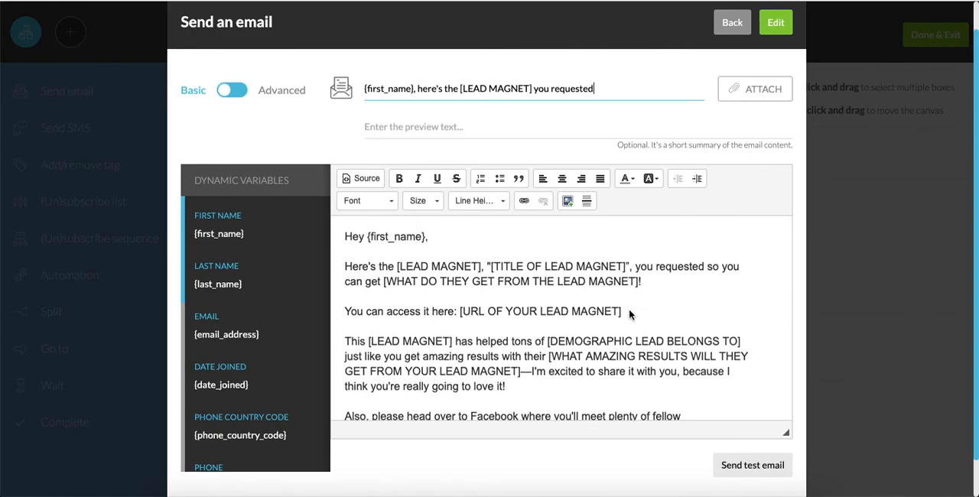
# Replace the [URL OF YOUR LEAD MAGNET] placeholder with the copied PDF link, move it to its own line and select the full URL.
pyautogui.moveTo(625, 313); pyautogui.dragTo(459, 316)
pyautogui.press('BackSpace')
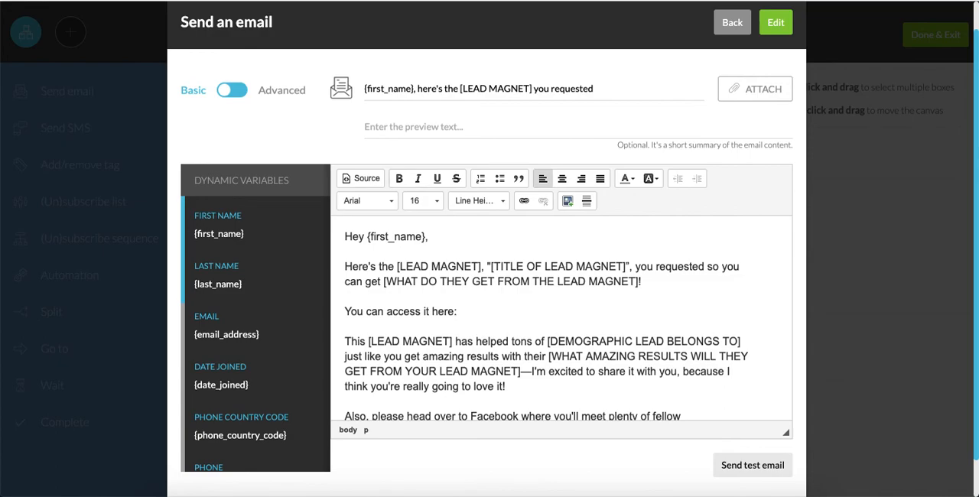
pyautogui.hotkey('ctrl', 'v')
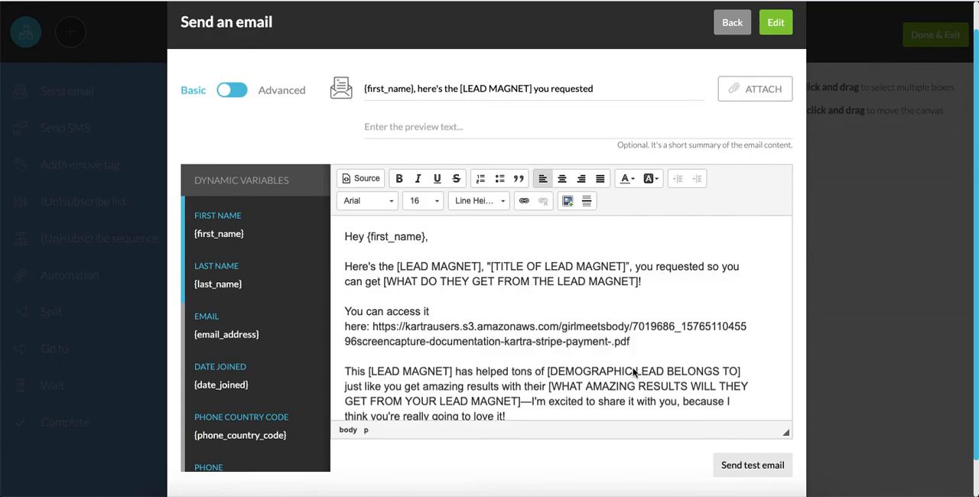
pyautogui.click(373, 327)
pyautogui.hotkey('shift', 'Return')
pyautogui.press('Return')
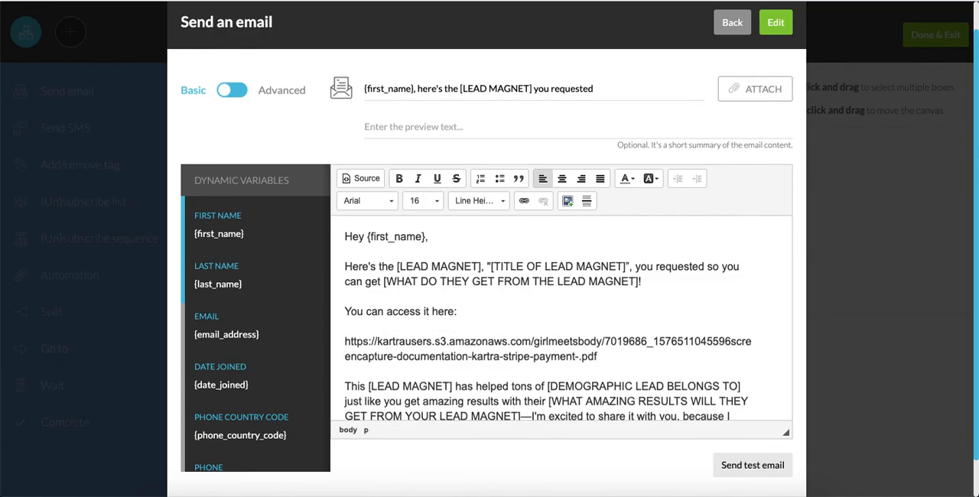
pyautogui.moveTo(604, 358); pyautogui.dragTo(343, 347)
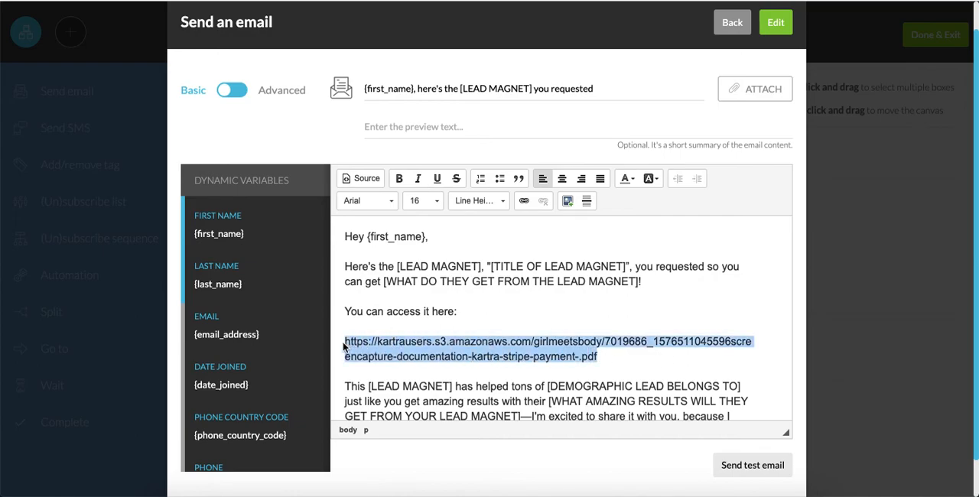
# Remove the pasted URL from the delivery email and hyperlink the text "You can access it here" to the copied PDF address.
pyautogui.press('BackSpace')
pyautogui.moveTo(456, 312); pyautogui.dragTo(345, 314)
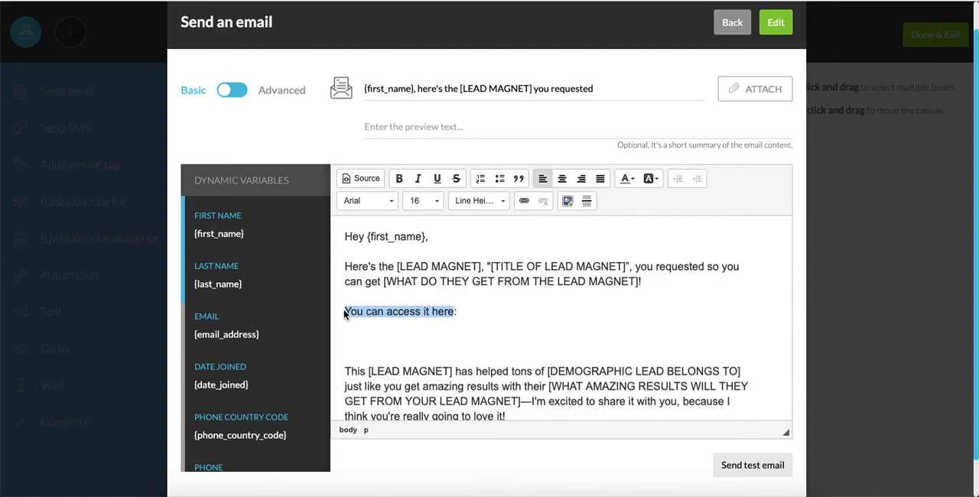
pyautogui.click(524, 200)
pyautogui.hotkey('ctrl', 'v')
pyautogui.click(586, 356)
# Delete the extra blank lines below the linked text and end that sentence with a period instead of a colon.
pyautogui.click(459, 339)
pyautogui.press('BackSpace')
pyautogui.press('BackSpace')
pyautogui.press('BackSpace')
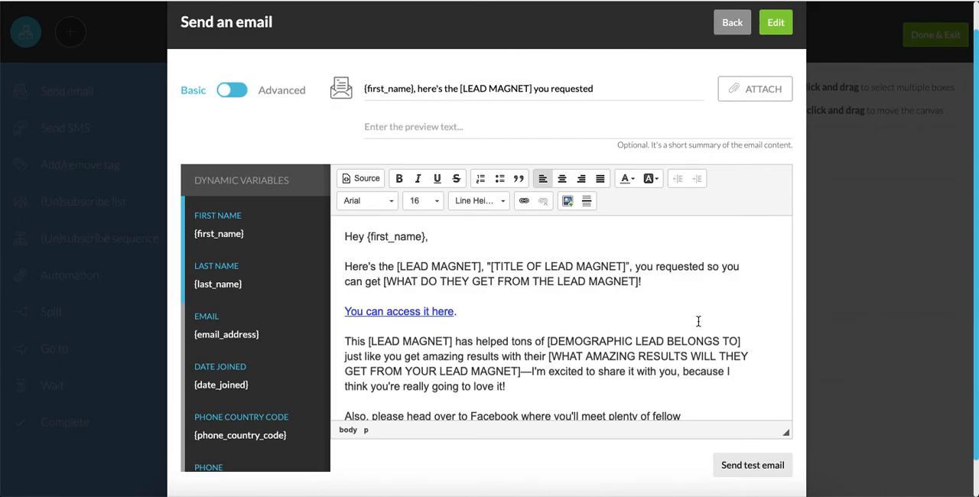
# Review the remaining email body and look at the test email option, closing it without sending a test.
pyautogui.scroll(-5, 698, 321)
pyautogui.scroll(5, 699, 321)
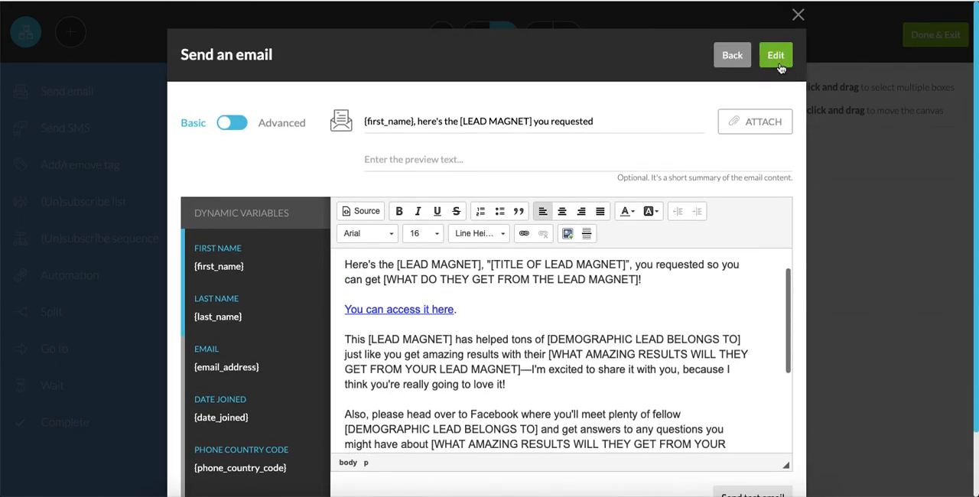
pyautogui.scroll(-5, 754, 328)
pyautogui.scroll(-2, 752, 303)
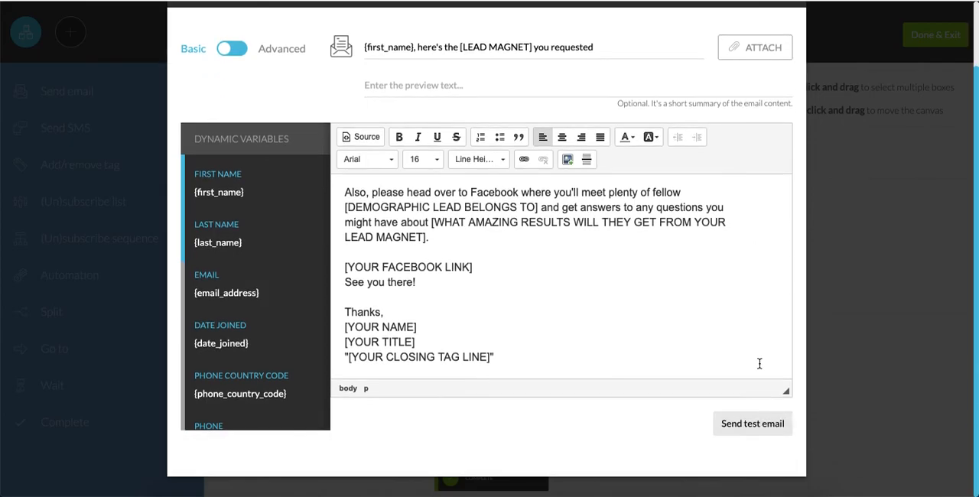
pyautogui.click(763, 426)
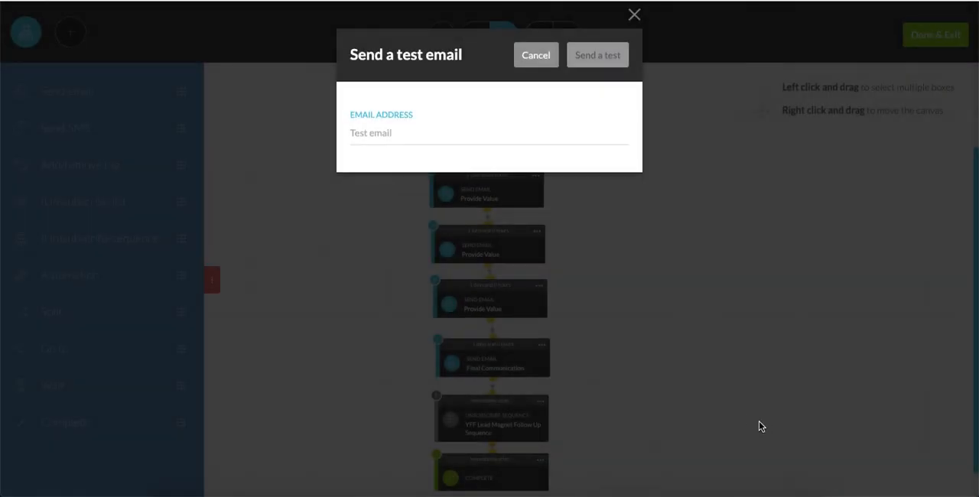
pyautogui.click(635, 14)
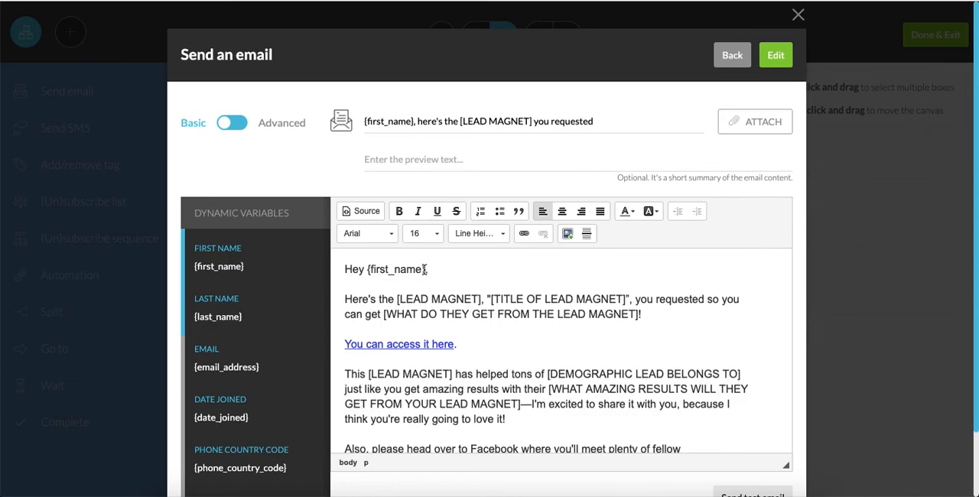
# Save the edited email content and the Lead Mag Delivery step, and exit the sequence editor to the Sequences list.
pyautogui.click(782, 63)
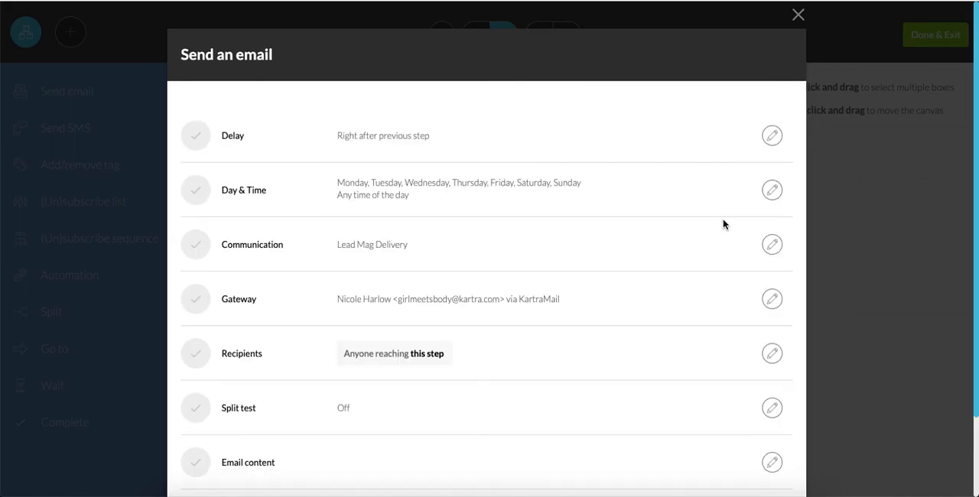
pyautogui.click(761, 67)
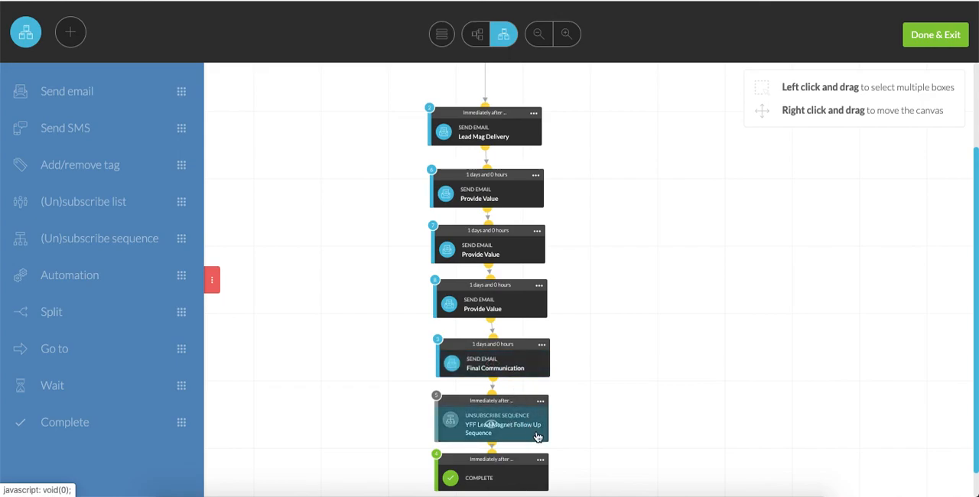
pyautogui.scroll(-1, 645, 406)
pyautogui.scroll(4, 645, 407)
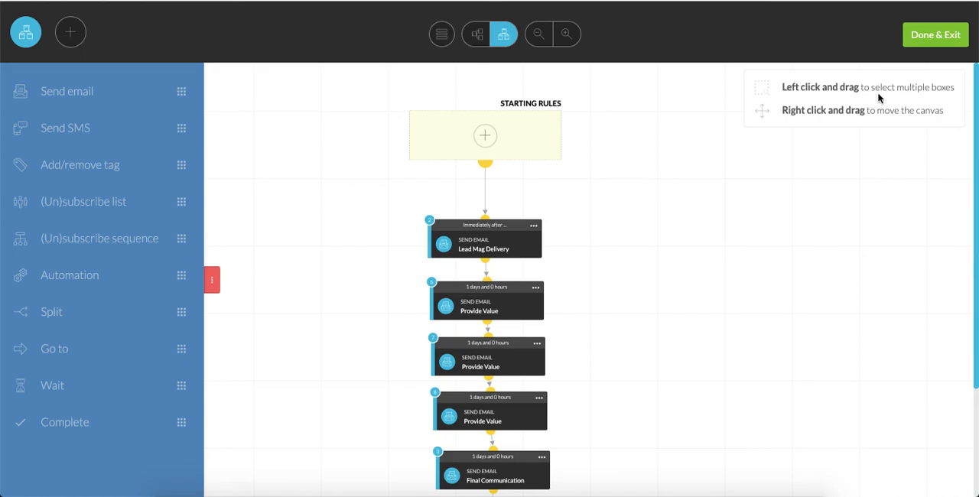
pyautogui.click(918, 48)
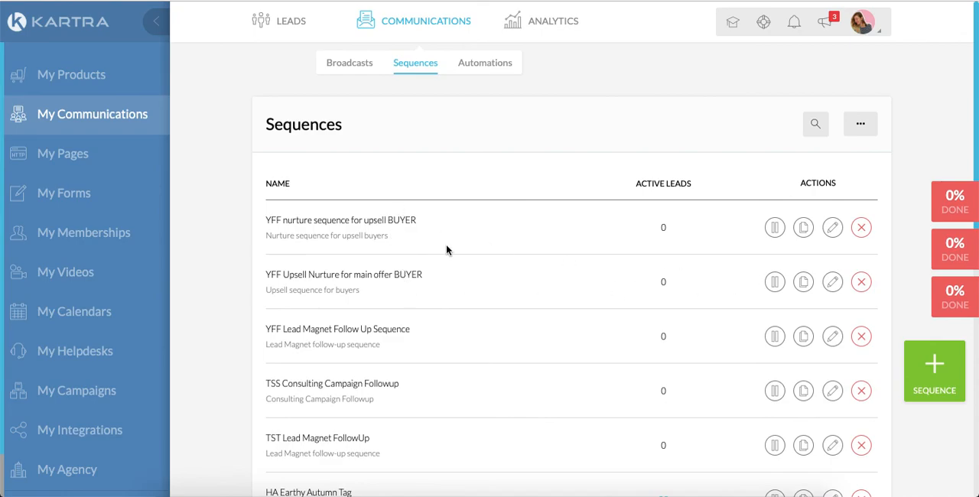
# Open the name and description settings of the YFF Upsell Nurture for main offer BUYER sequence.
pyautogui.click(831, 282)
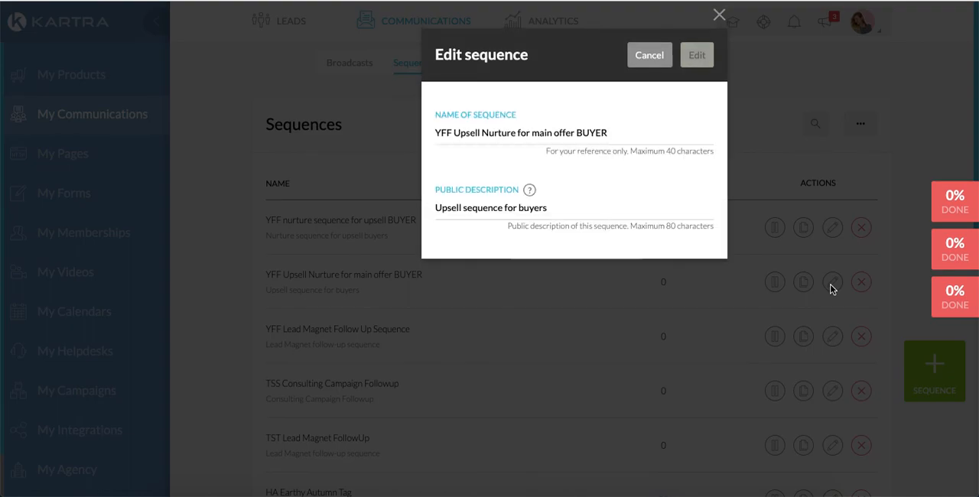
pyautogui.click(698, 56)
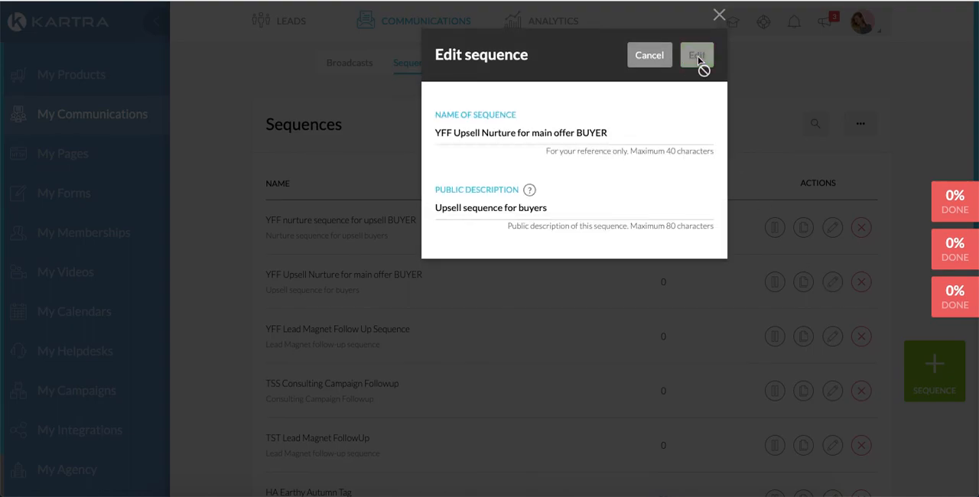